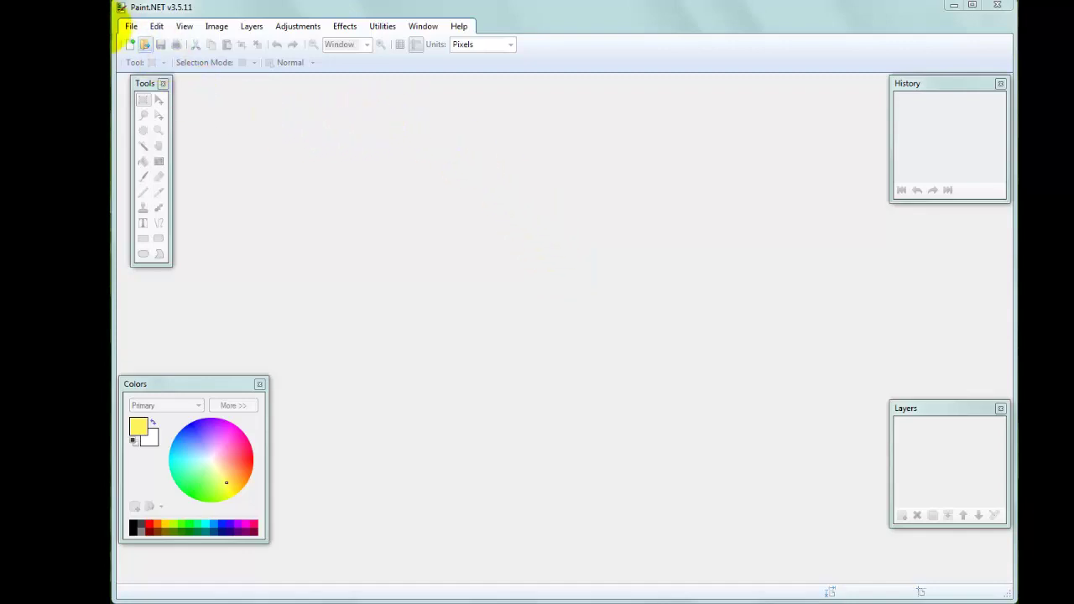
- Open the recently used image tp-link_logo.jpg
click(132, 26)
mouse_move(192, 86)
mouse_move(223, 72)
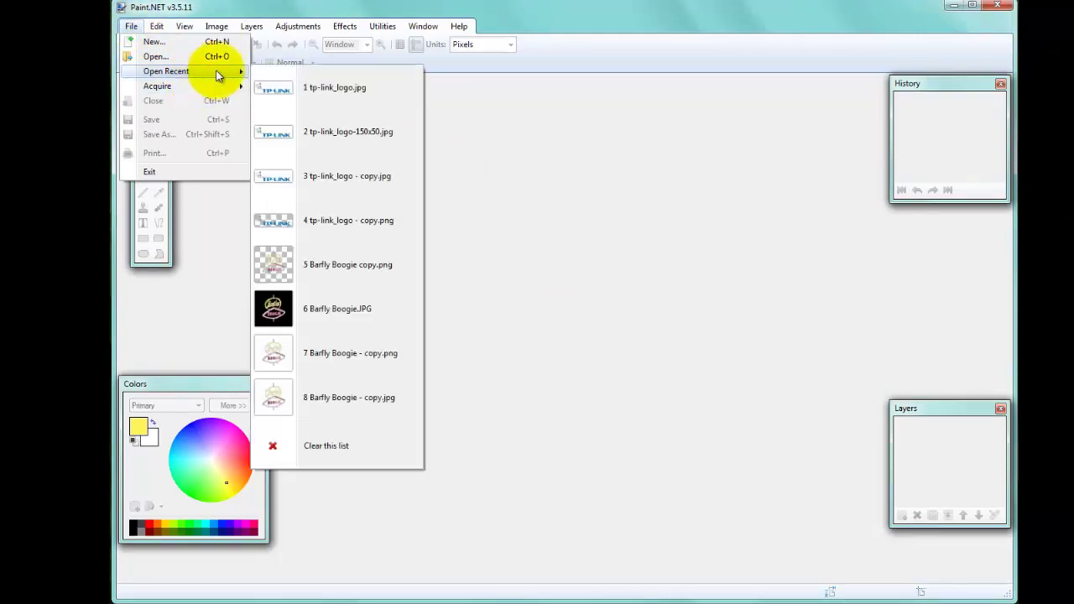
click(310, 89)
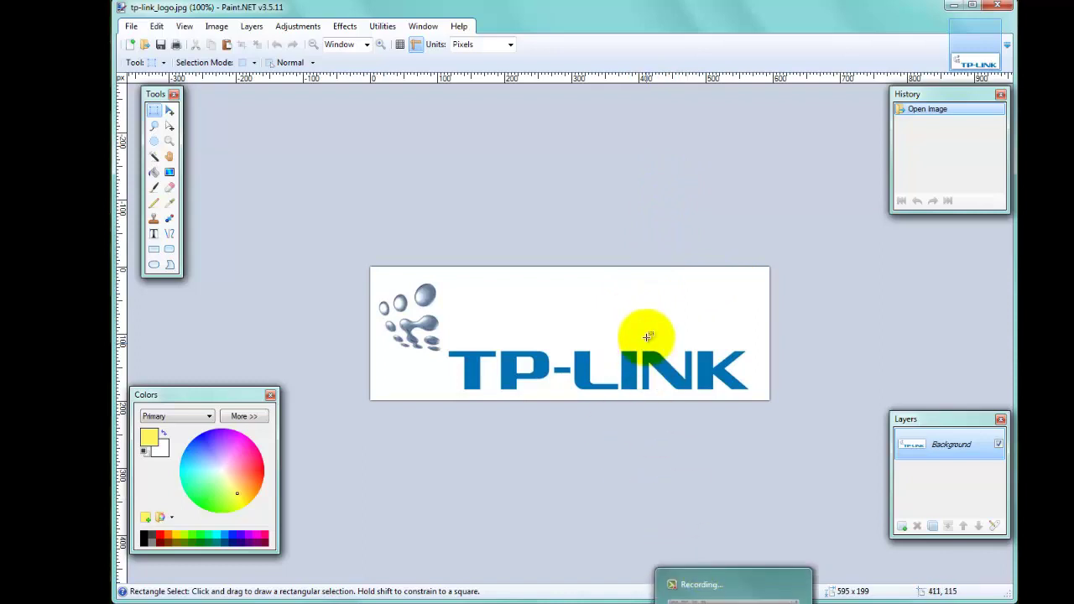
- Switch to PowerPoint, create a blank presentation and apply the green Austin theme to it
click(1000, 601)
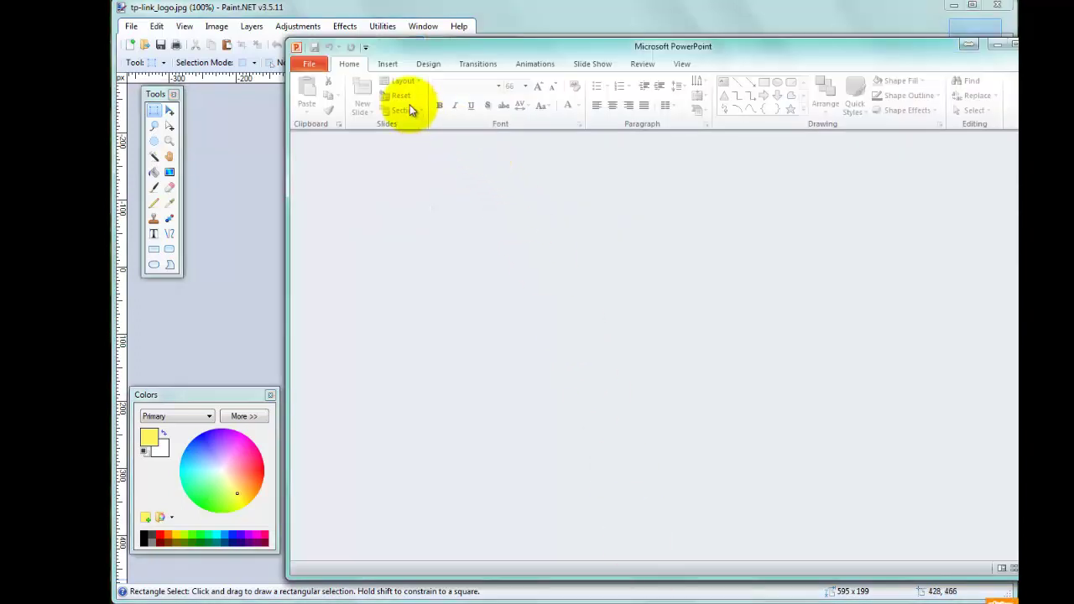
click(309, 64)
click(318, 216)
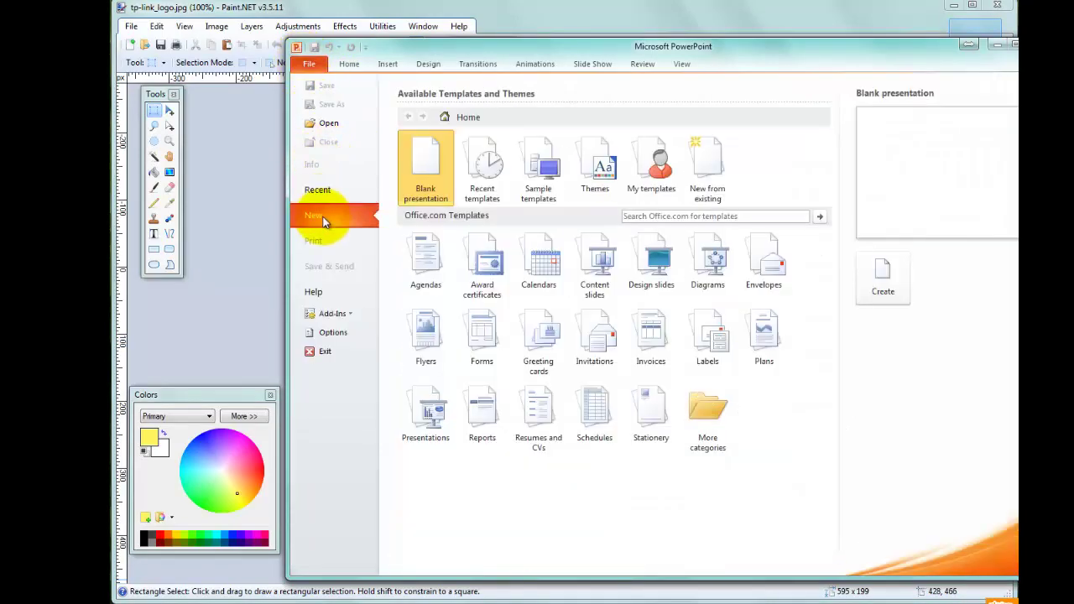
double_click(426, 176)
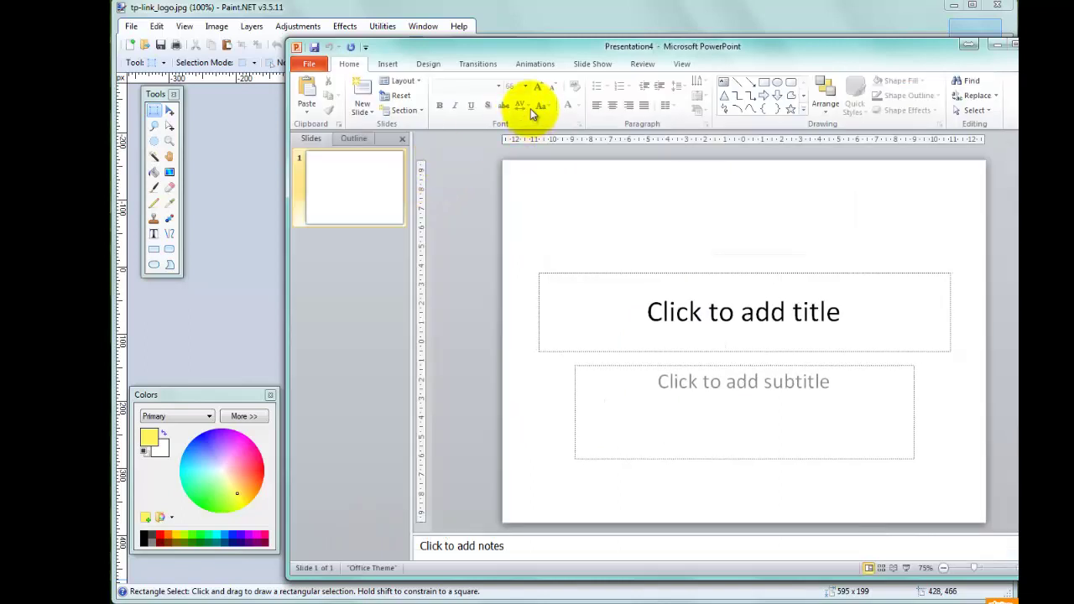
click(438, 66)
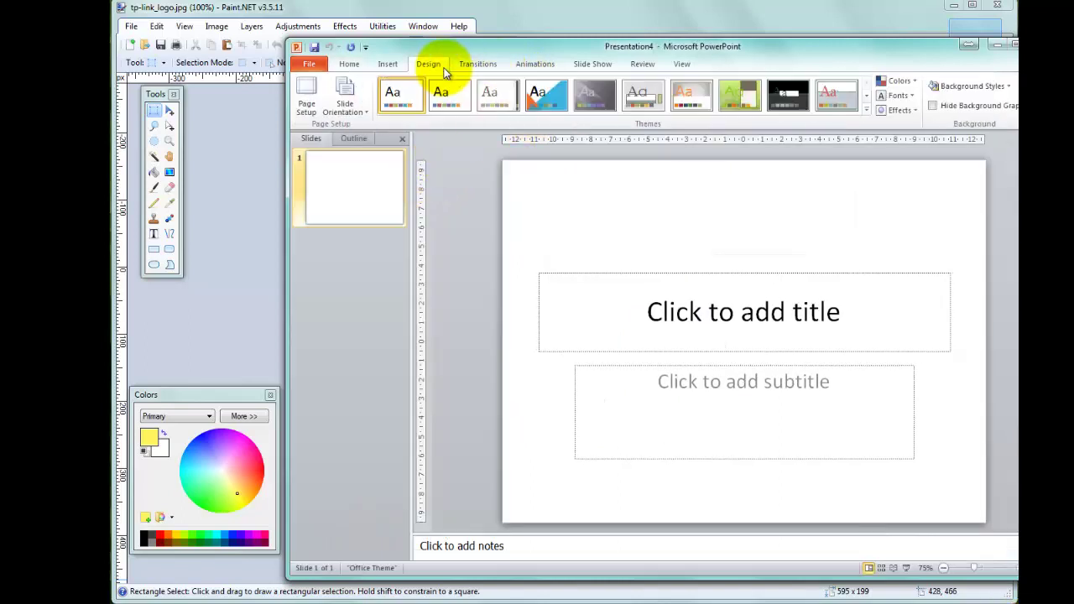
click(740, 99)
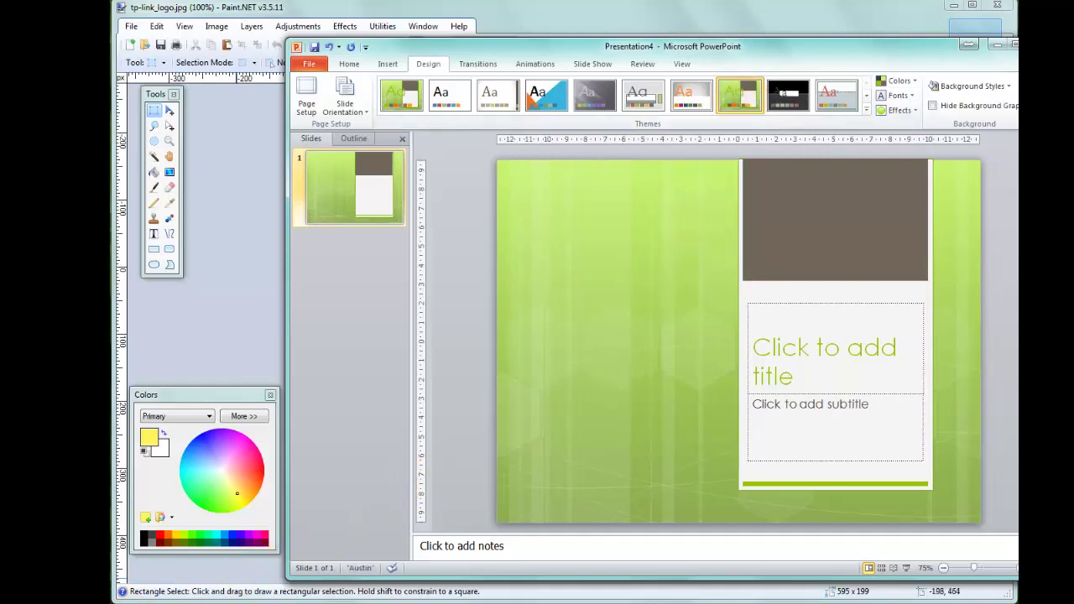
- Insert tp-link_logo.jpg from the TP-Link folder in Windows Explorer onto the green area of the PowerPoint title slide
mouse_move(371, 579)
click(389, 554)
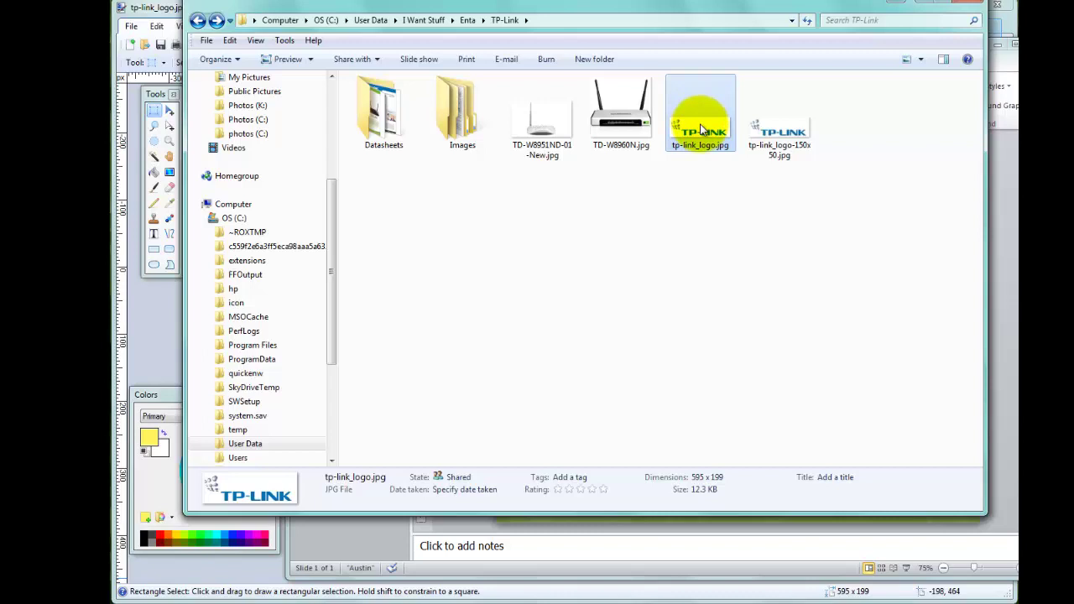
drag(701, 130, 600, 313)
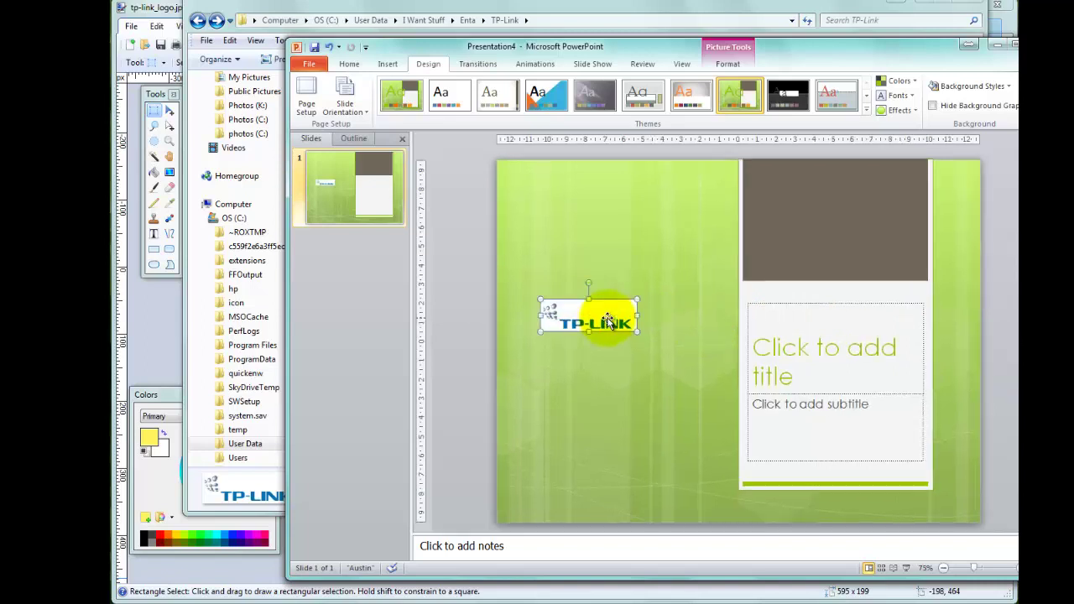
click(466, 7)
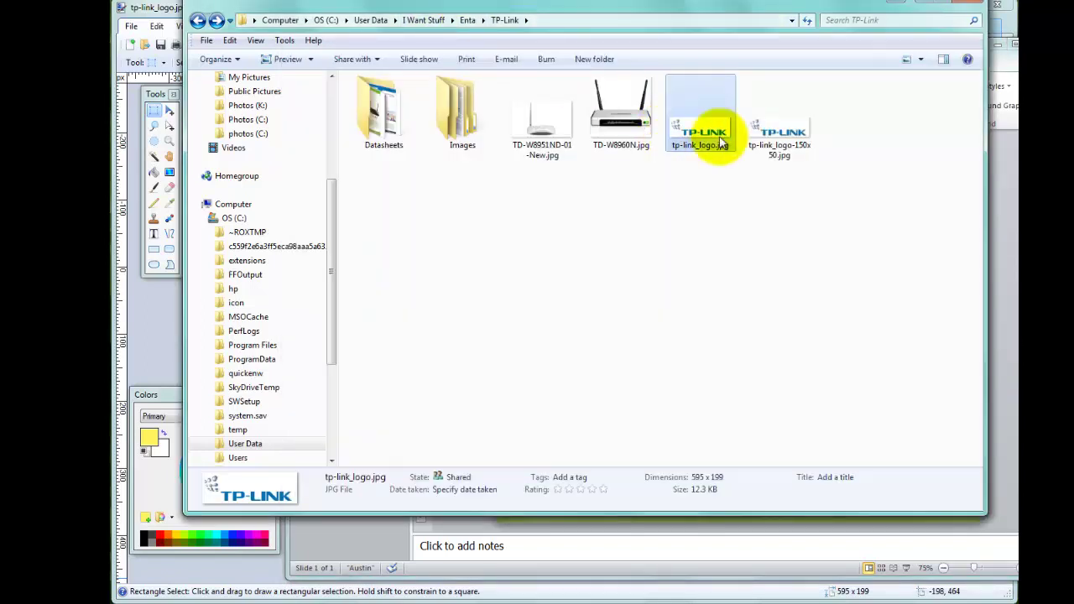
key(alt+Tab)
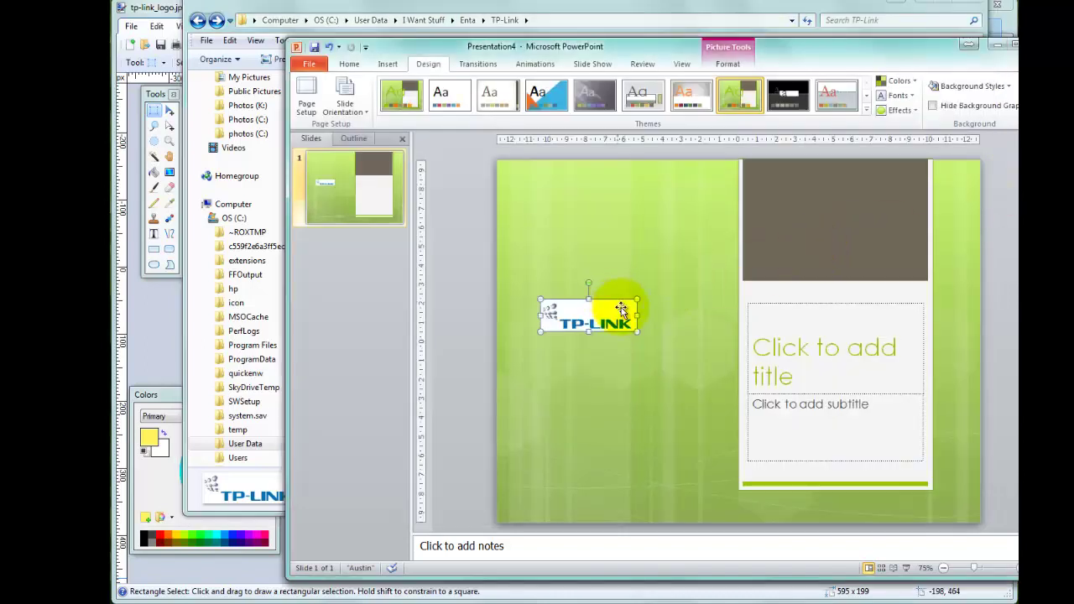
- Enlarge the TP-LINK logo on the slide to about twice its size and place it slightly overlapping the brown rectangle
drag(638, 295, 712, 262)
drag(652, 295, 799, 222)
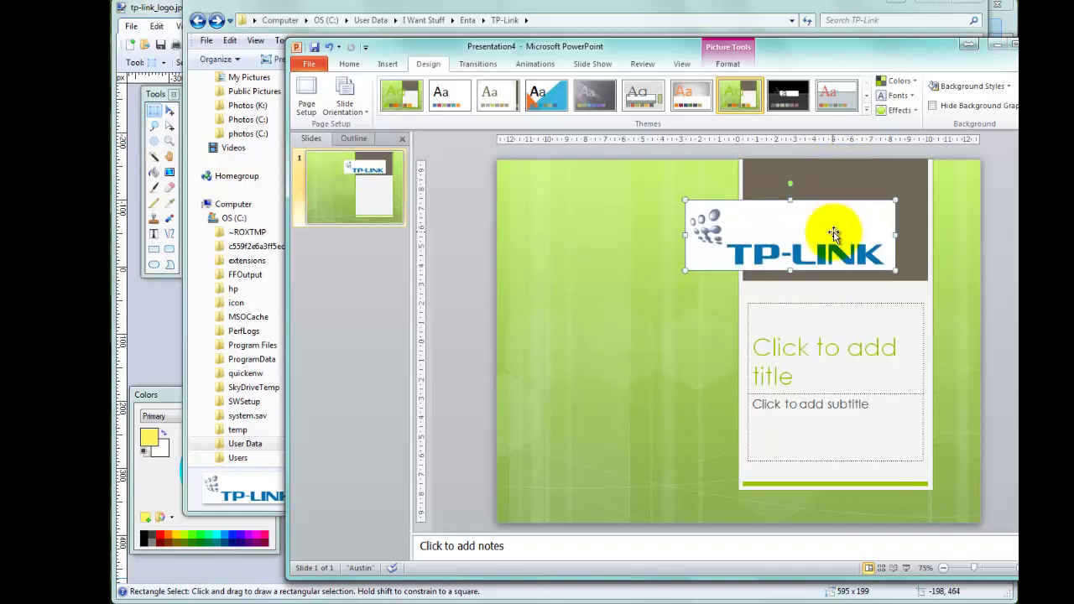
drag(839, 226, 690, 234)
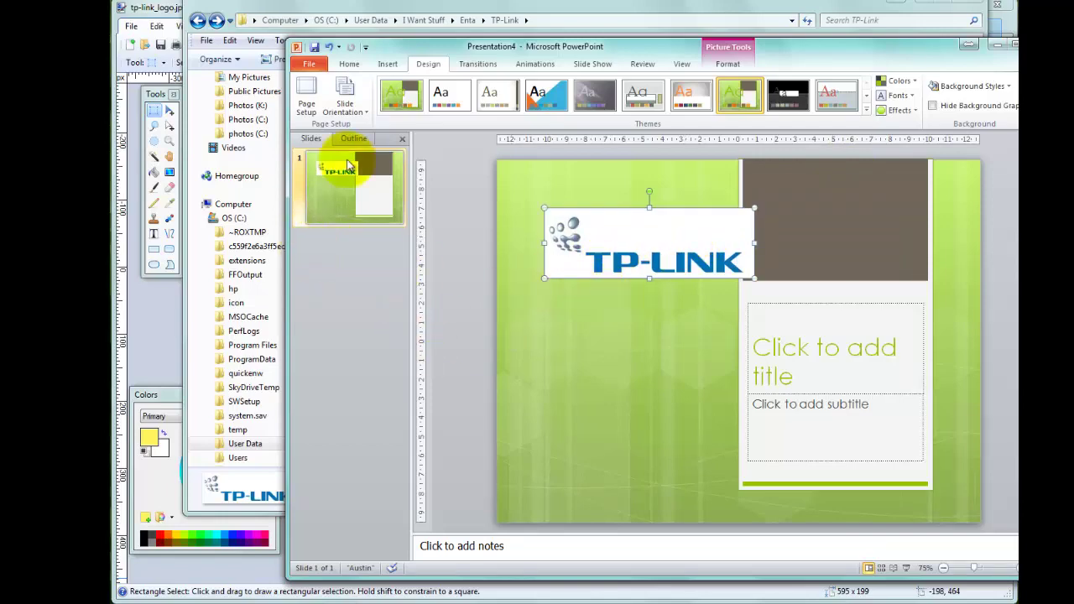
- Put the folder and presentation windows away and return to tp-link_logo.jpg in Paint.NET
click(840, 13)
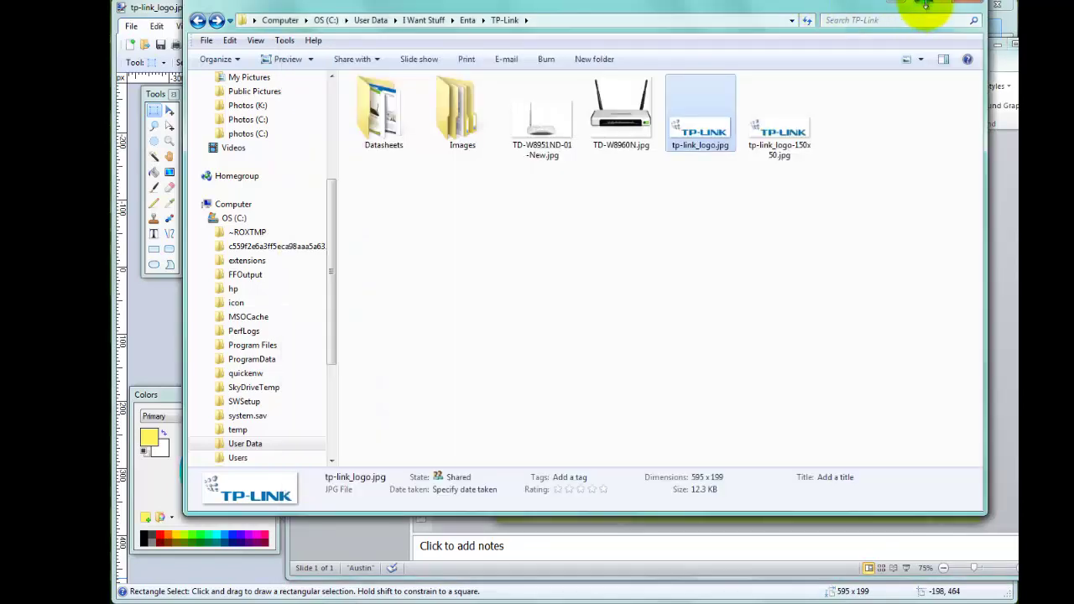
click(918, 7)
click(834, 17)
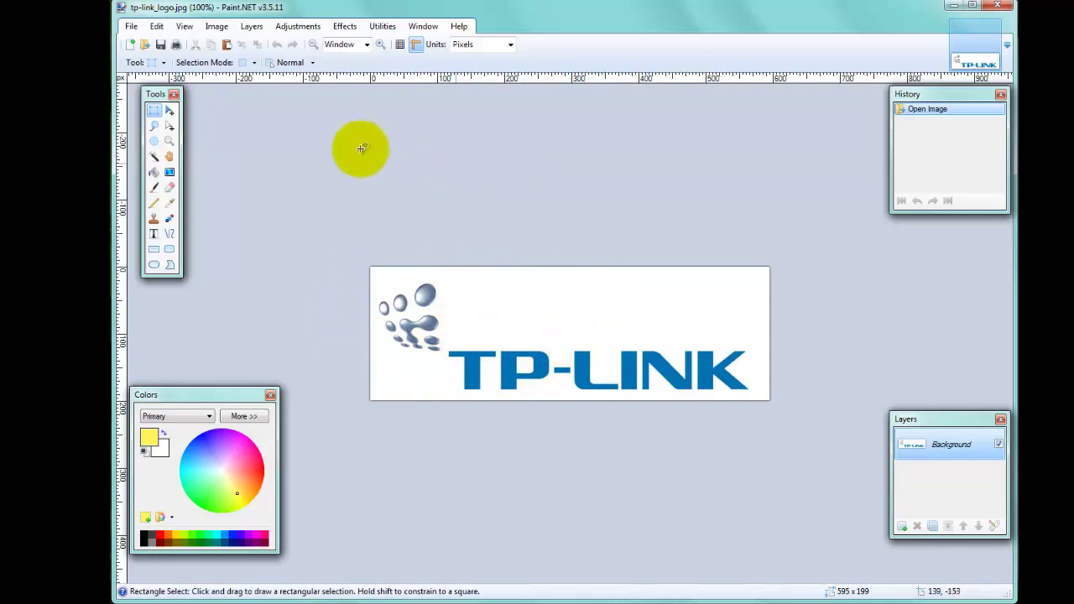
- Activate the Magic Wand tool and check its available selection modes, keeping Replace
click(160, 158)
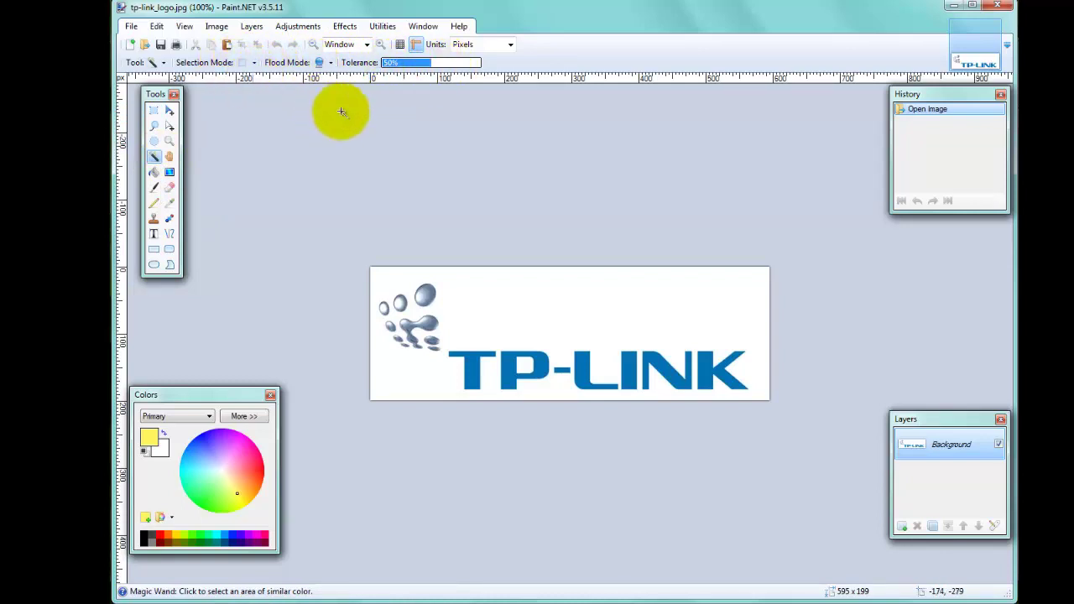
click(254, 63)
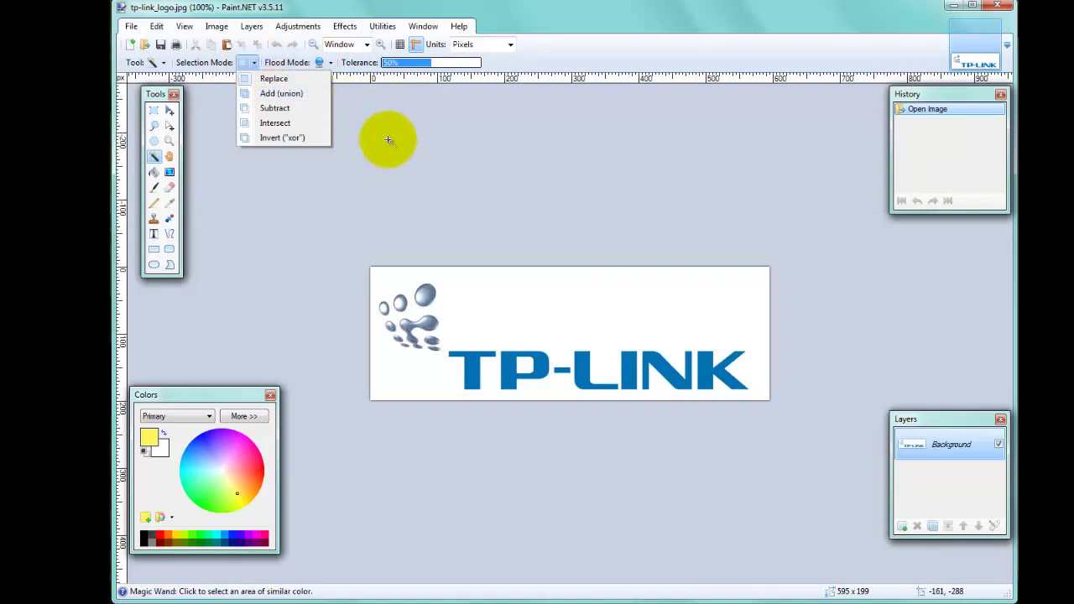
click(357, 115)
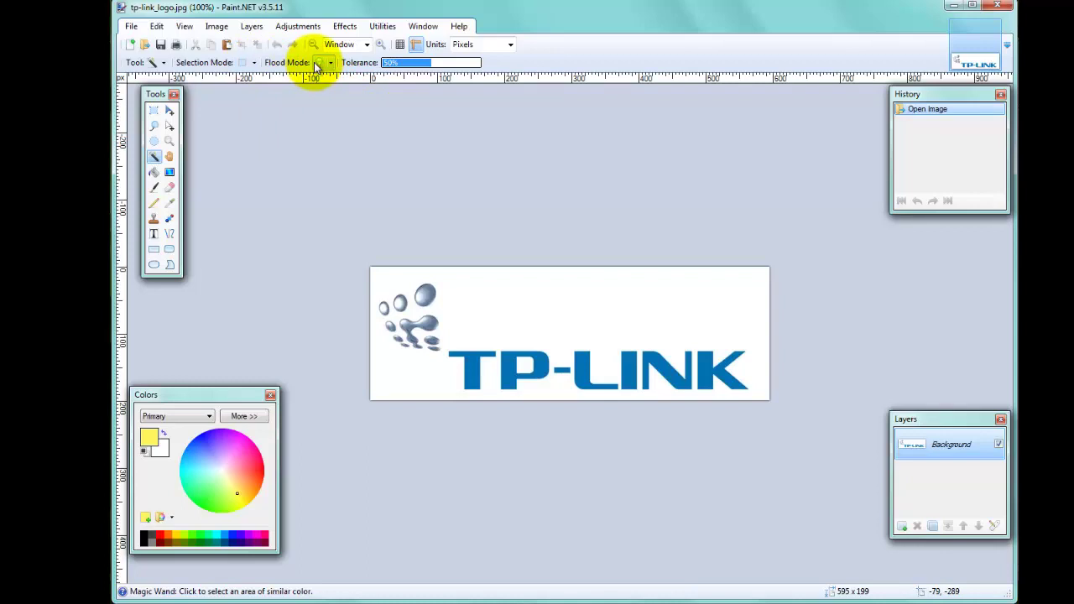
- Try selecting the logo's white background with Global flood mode at 50% tolerance, and clear the selection
click(331, 63)
click(344, 94)
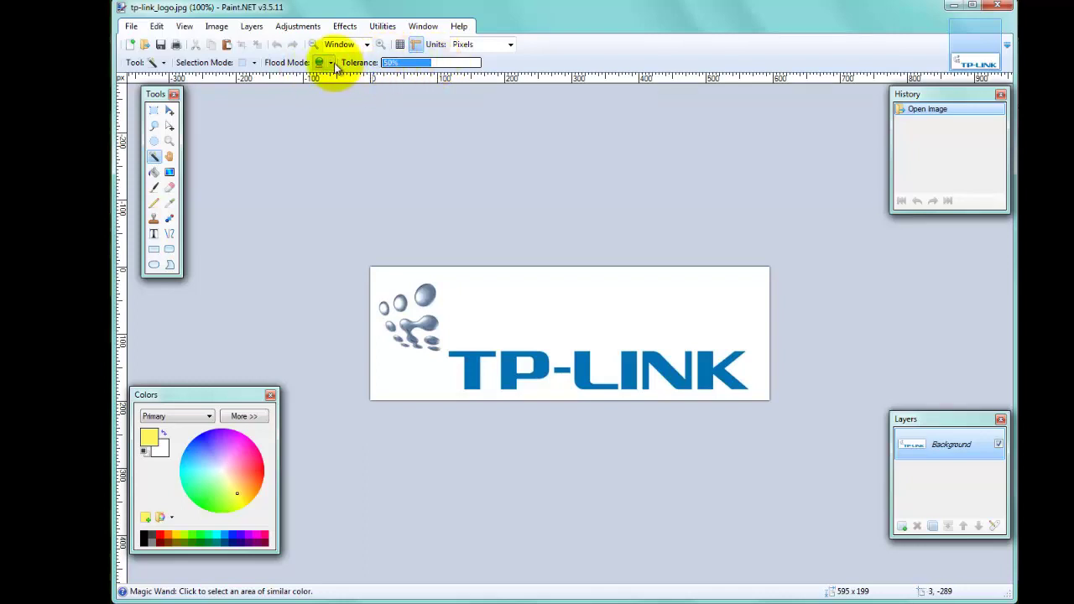
click(509, 310)
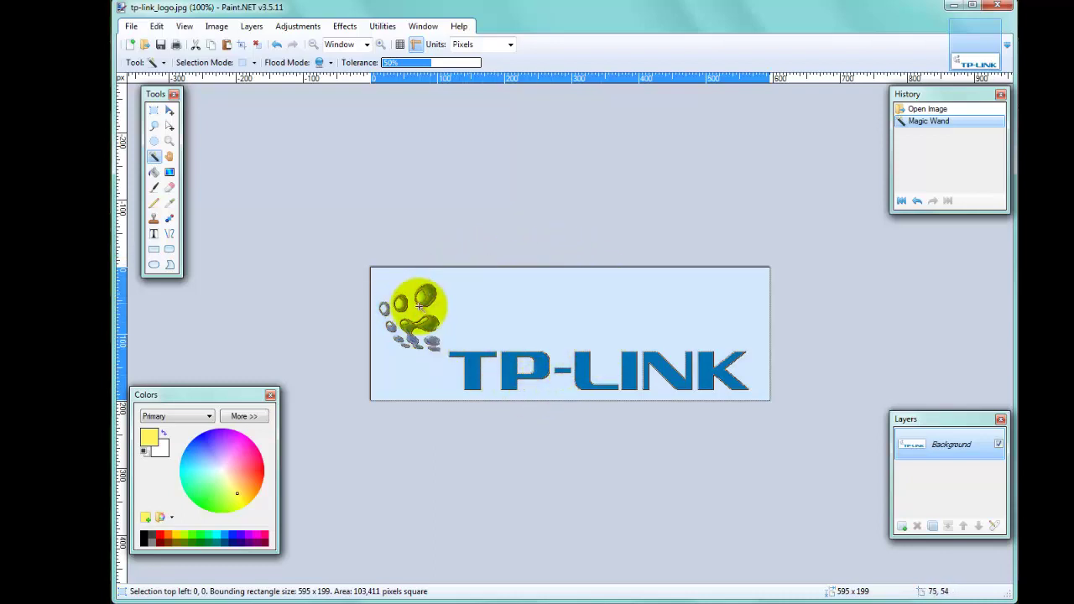
click(532, 192)
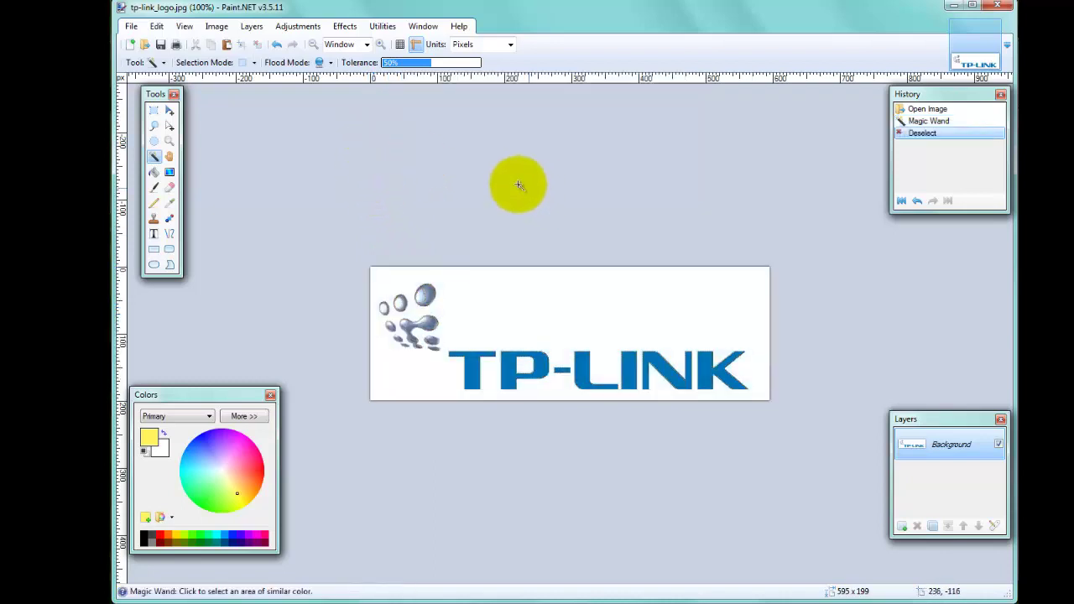
- Set the flood mode to Contiguous and try selecting the white background at 50% tolerance
click(332, 63)
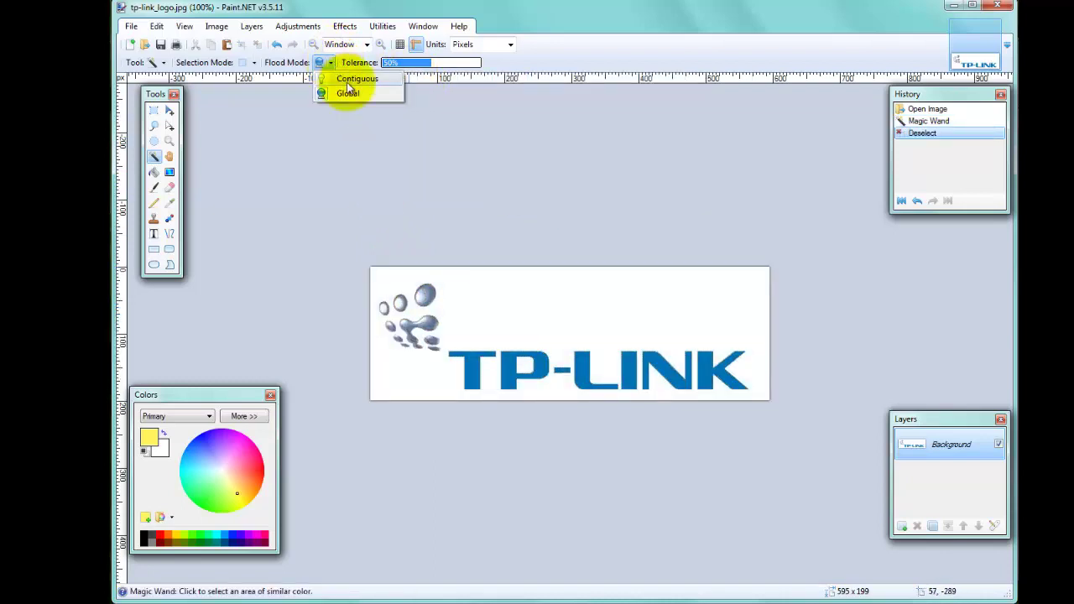
click(348, 82)
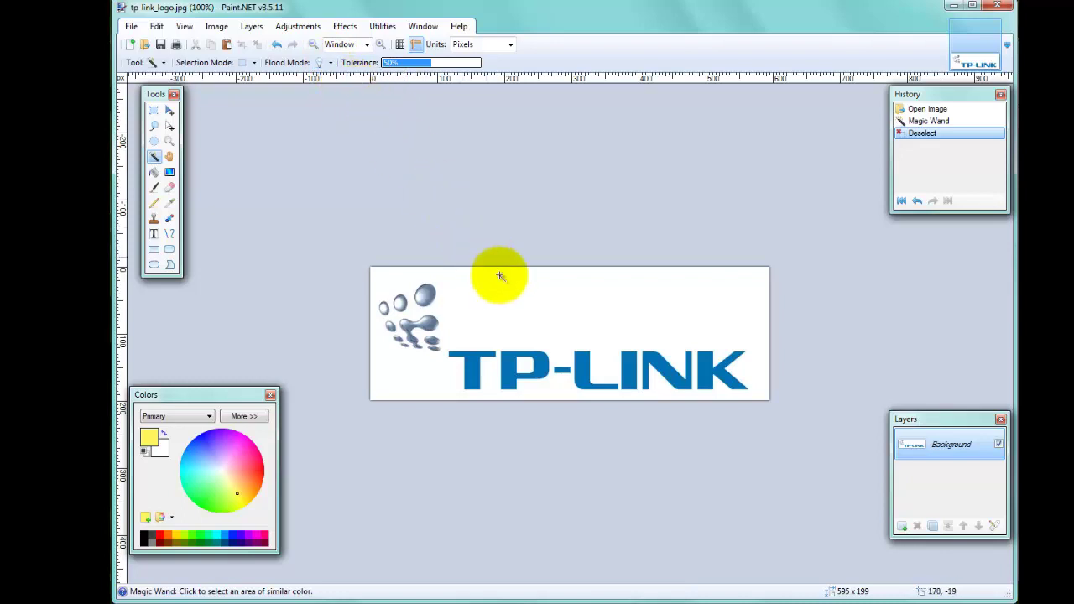
click(515, 299)
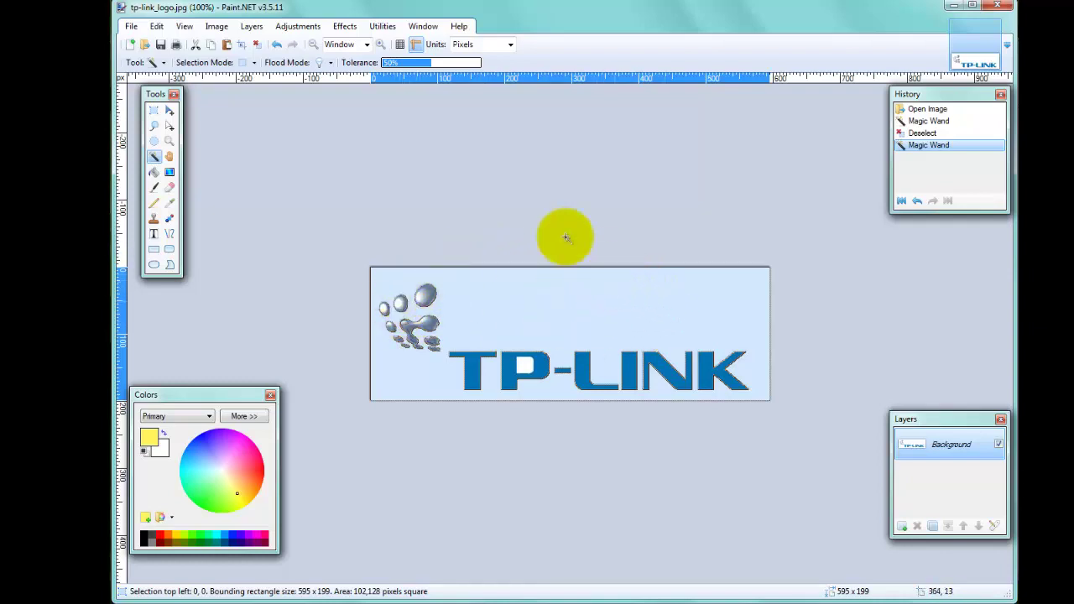
- Switch the flood mode back to Global, reselect the white areas of the logo and clear the selection
click(330, 64)
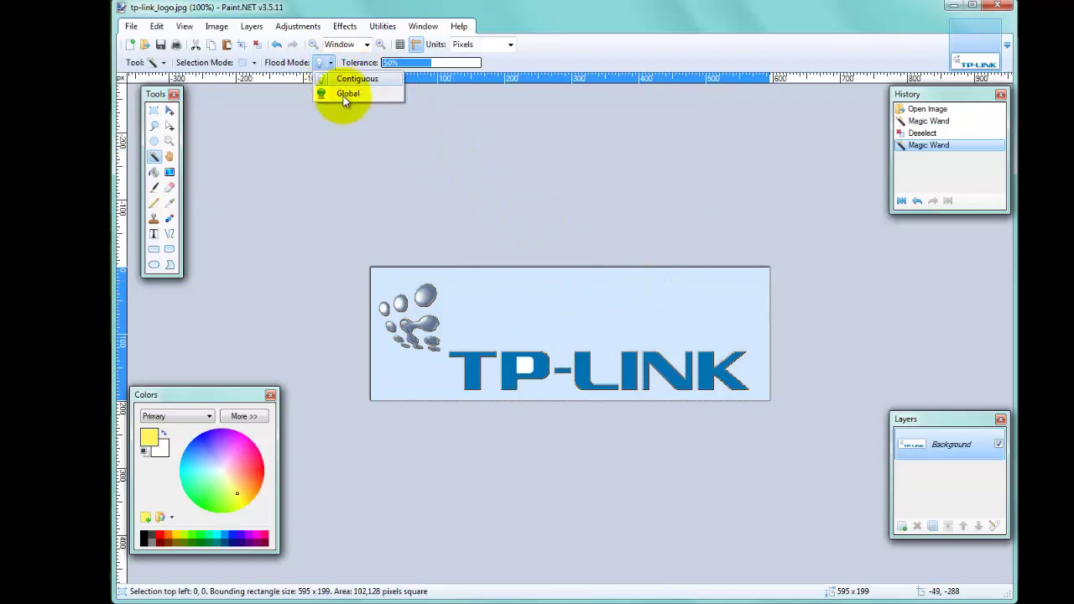
click(344, 95)
click(495, 290)
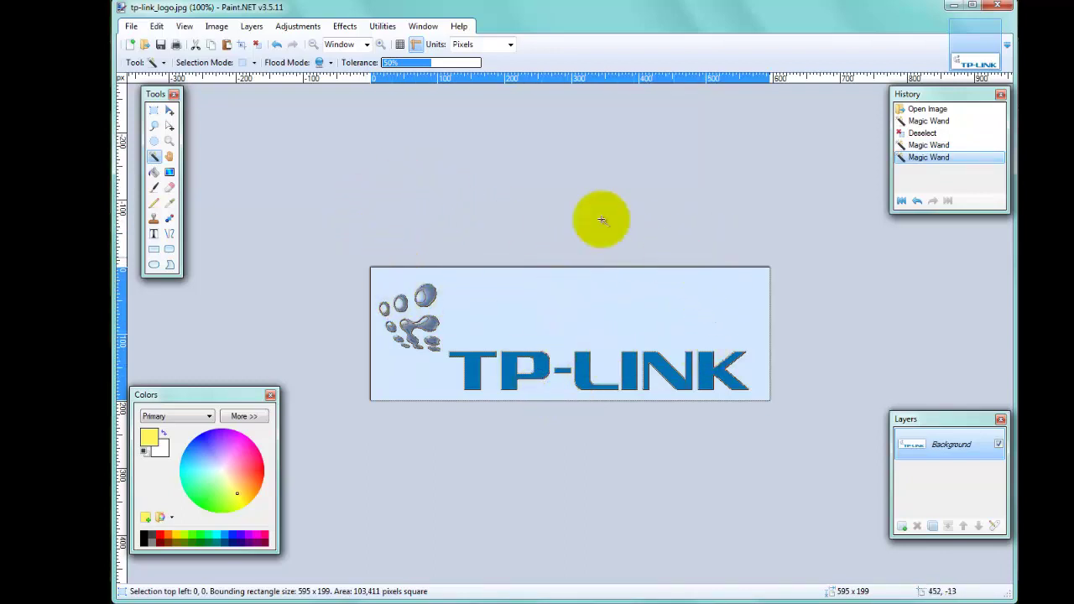
click(411, 132)
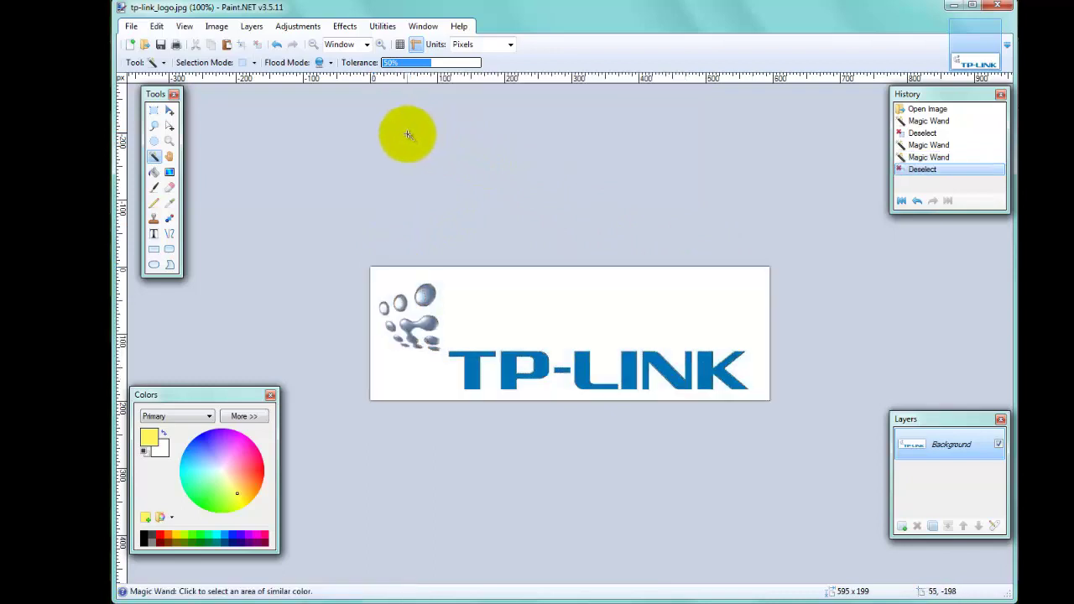
- Set the flood mode to Contiguous, test selecting the white background at 82% tolerance and deselect
click(332, 63)
click(357, 78)
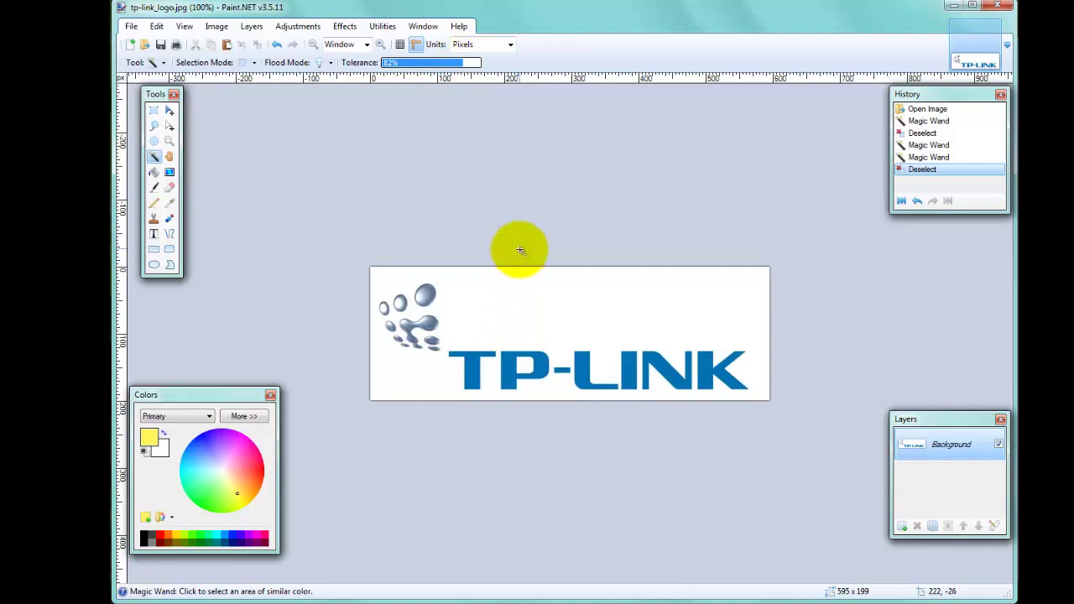
click(503, 303)
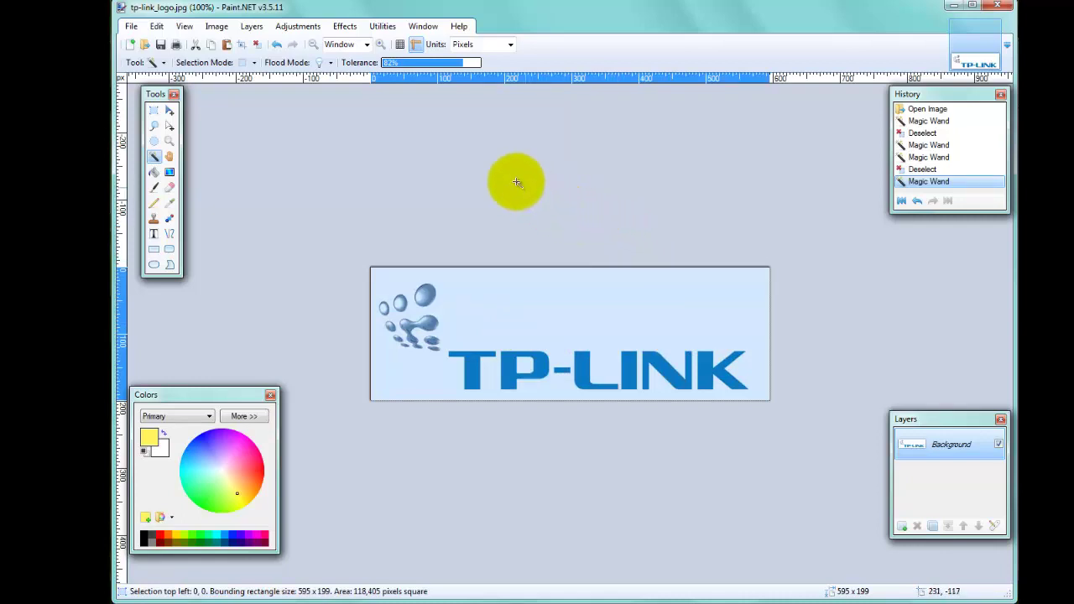
key(ctrl+d)
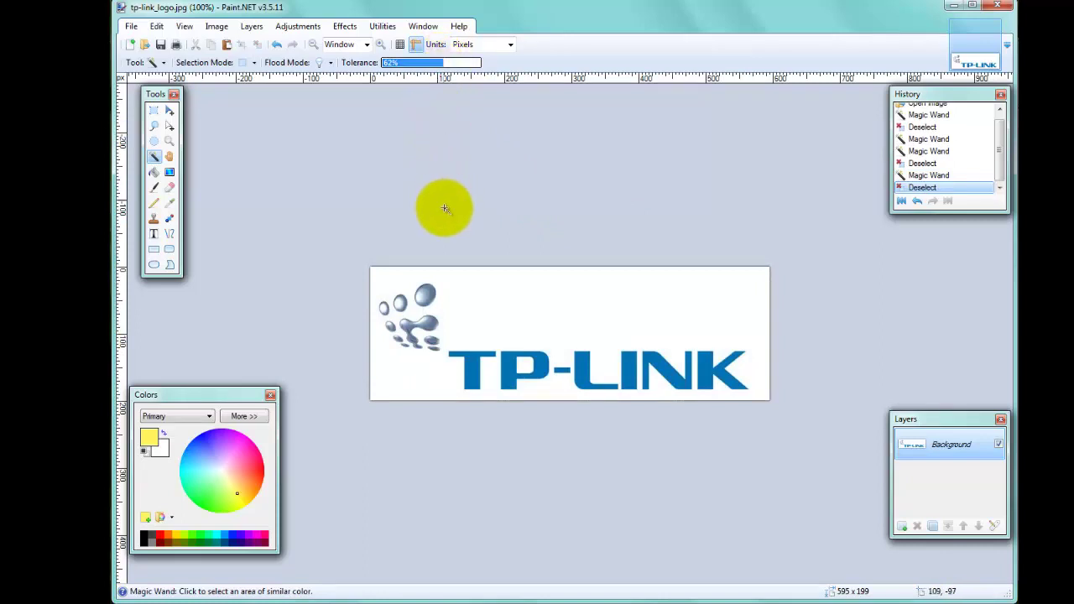
- Try selecting the white background at 62% and at 10% tolerance, clearing the selection each time
click(501, 302)
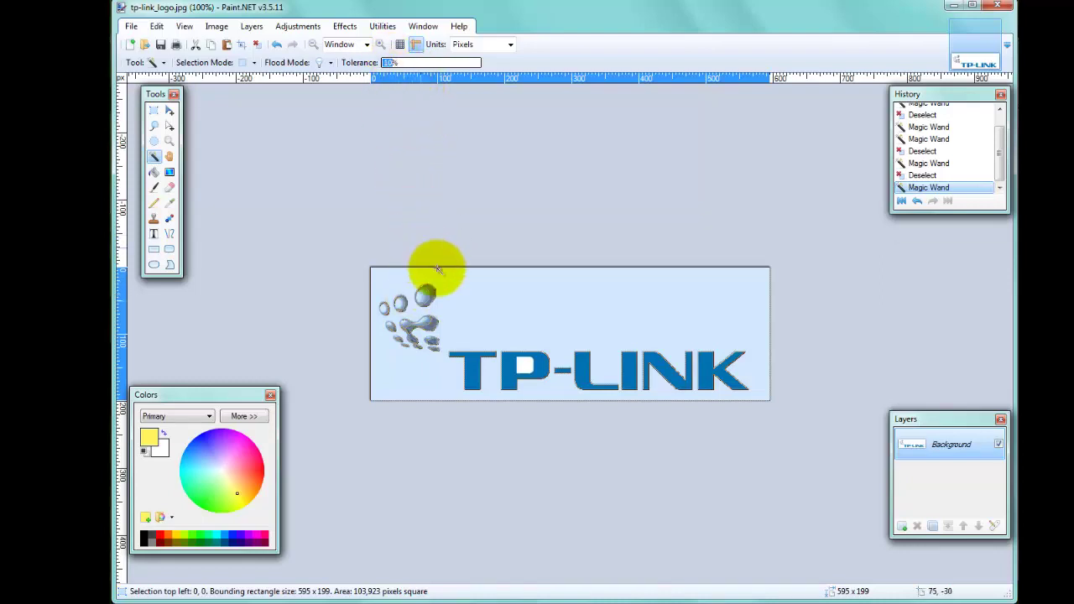
click(512, 210)
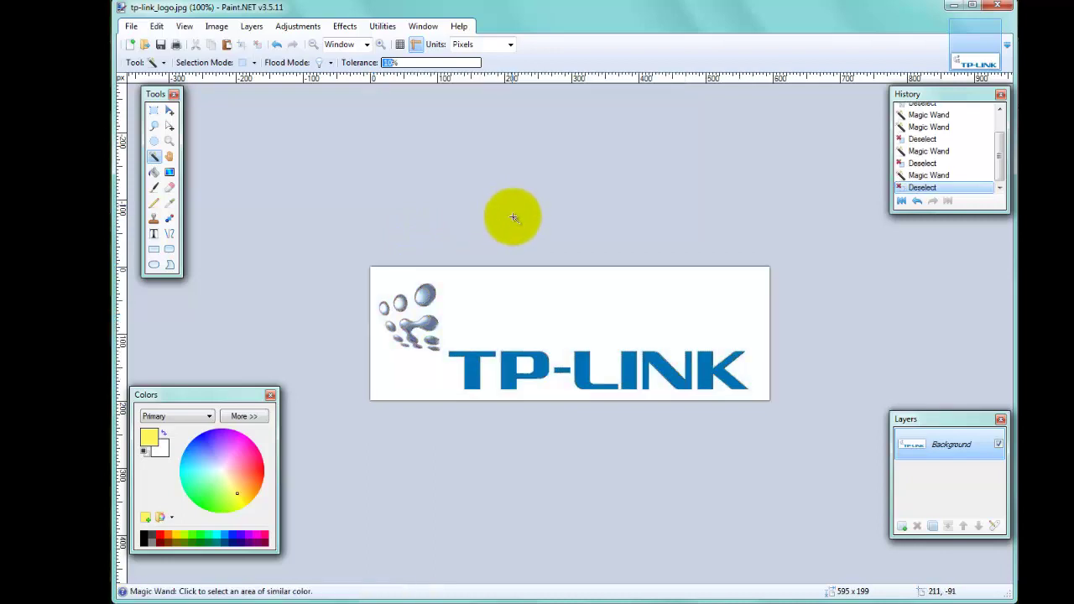
click(528, 300)
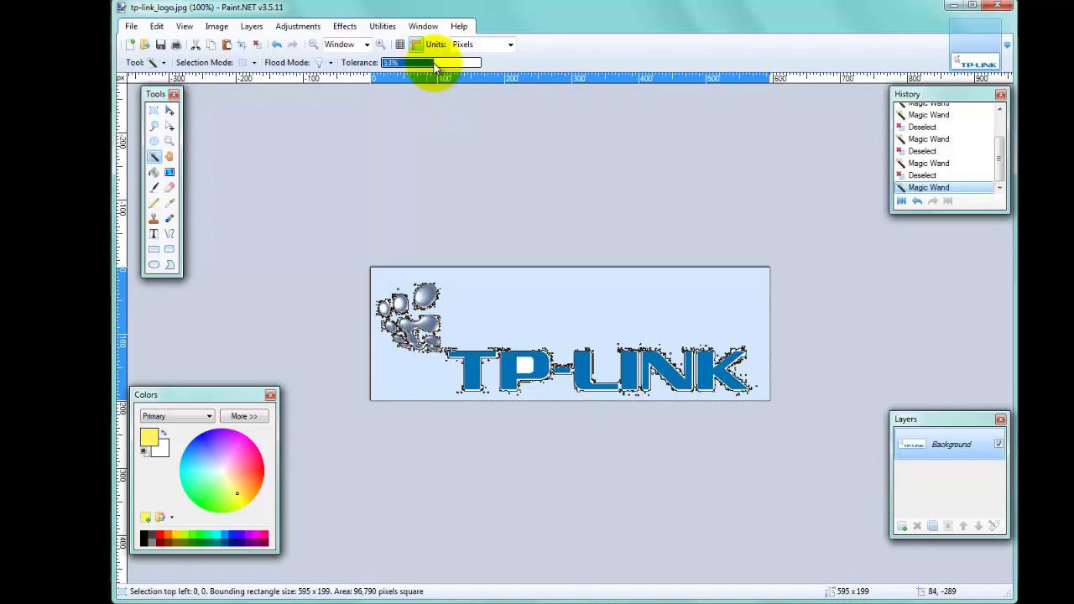
click(414, 159)
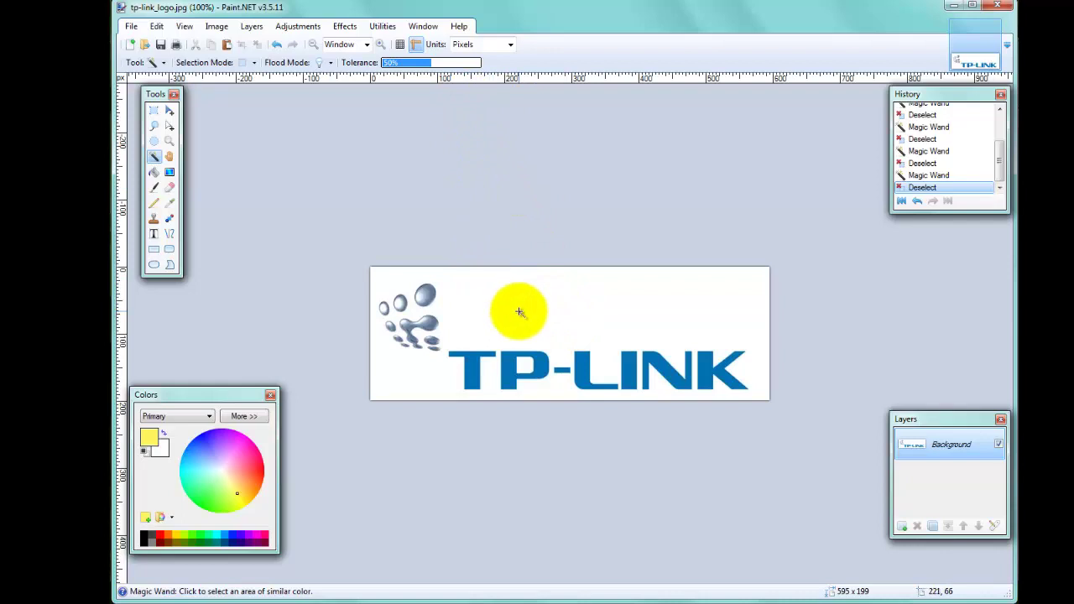
- Select the logo's outer white background with the Magic Wand in Contiguous mode at 50% tolerance
click(575, 313)
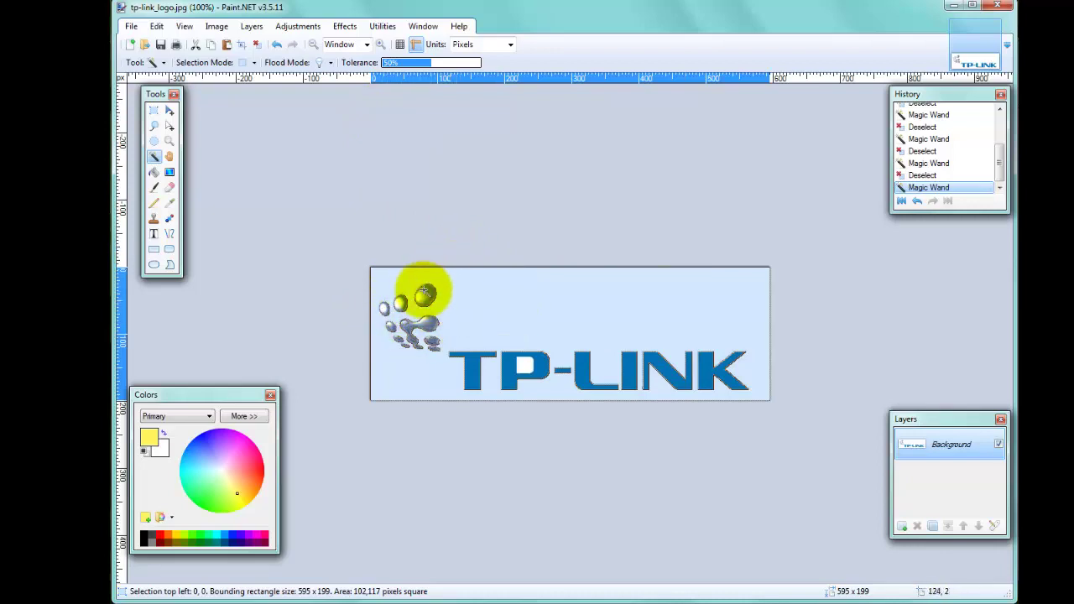
- Add the white area inside the P to the selection, erase the selected background with the Eraser at width 300 and deselect
ctrl+click(525, 366)
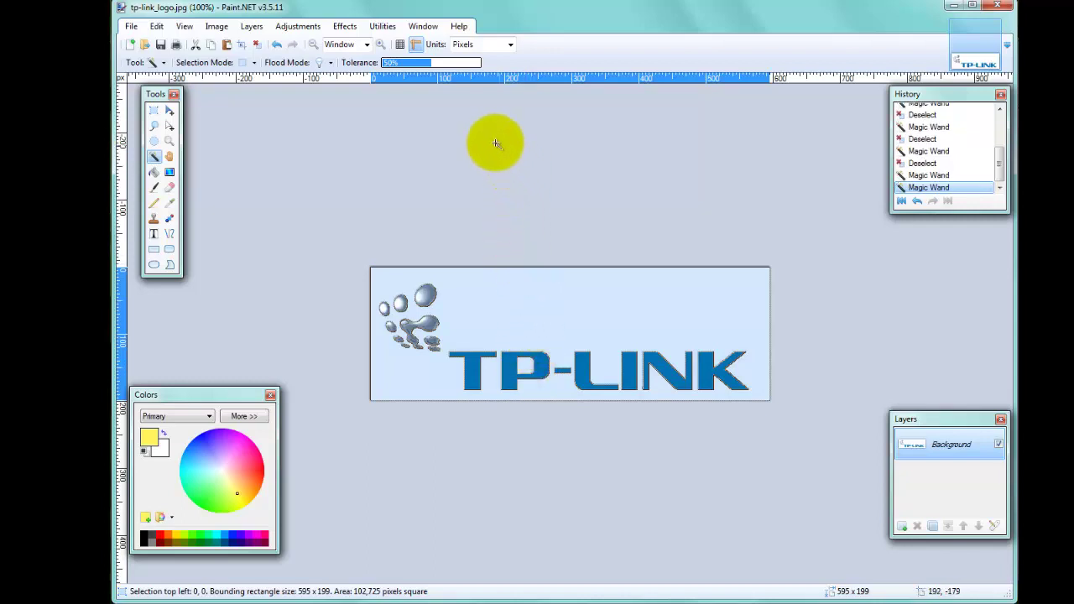
click(169, 188)
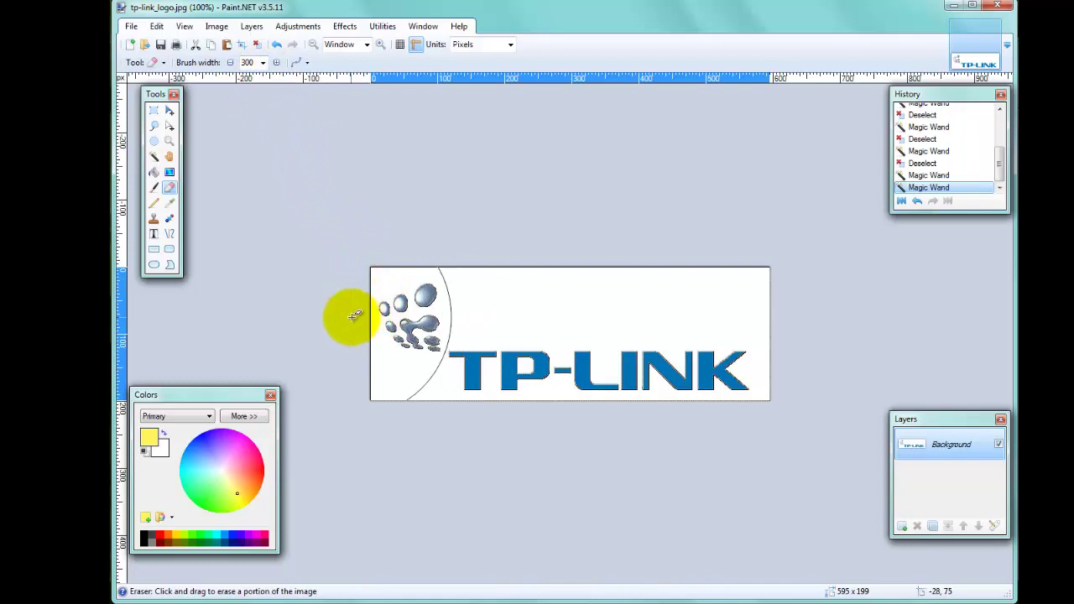
mouse_move(354, 316)
mouse_down()
mouse_move(825, 319)
mouse_move(778, 268)
mouse_up()
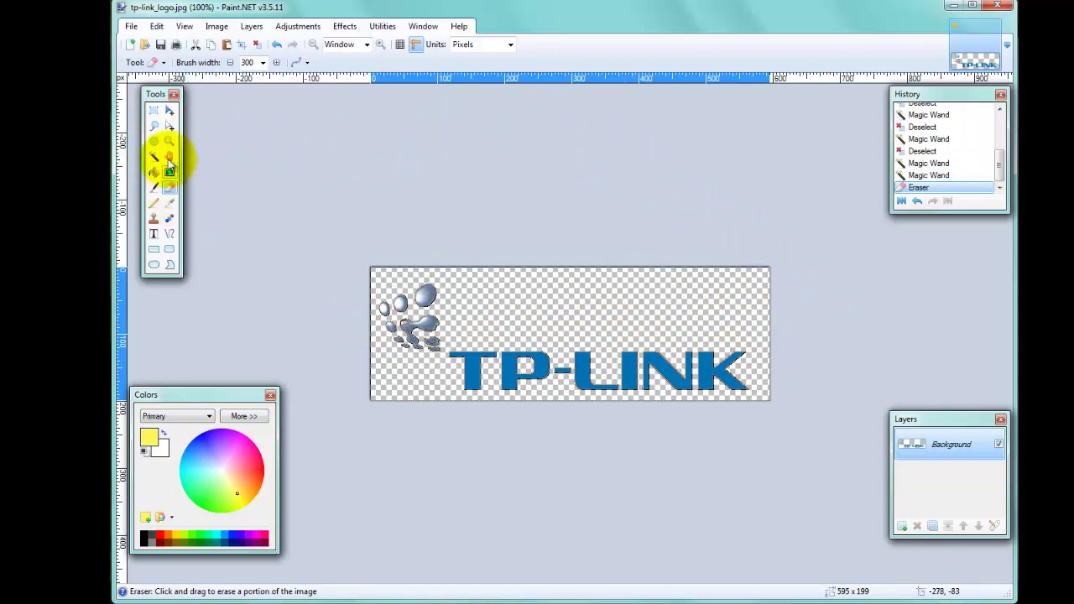
click(153, 109)
key(ctrl+a)
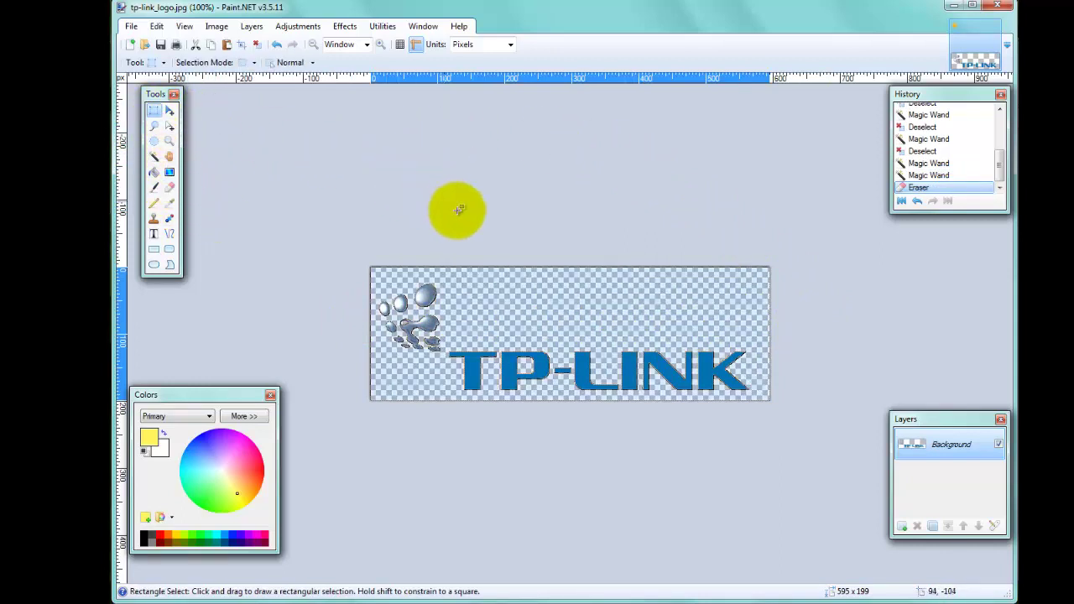
click(489, 195)
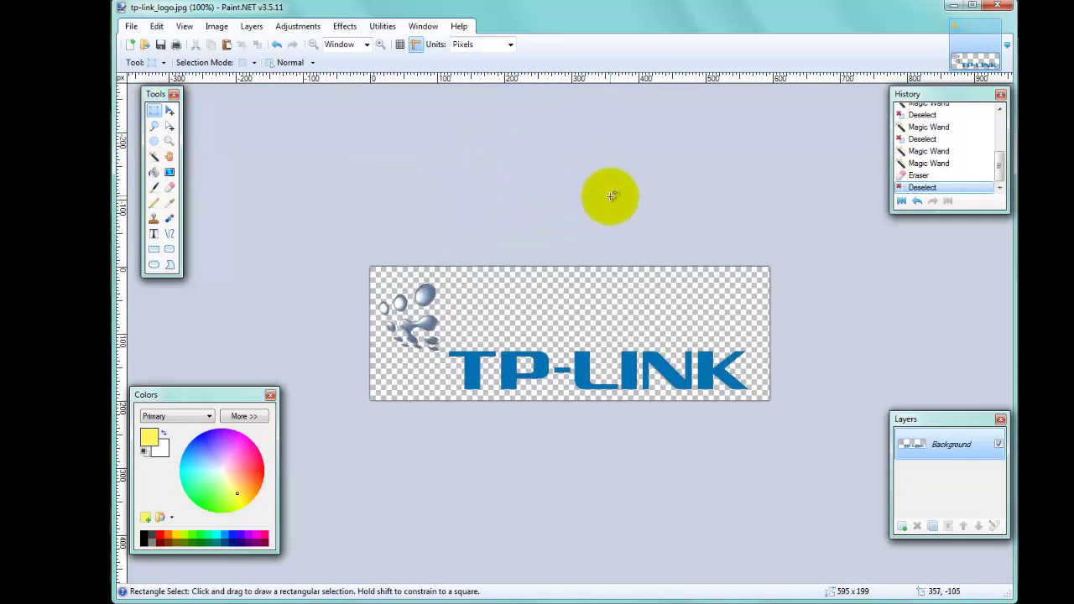
- Inspect the erased background around the logo's lettering and the droplet emblem up close
scroll(625, 282, up, 2)
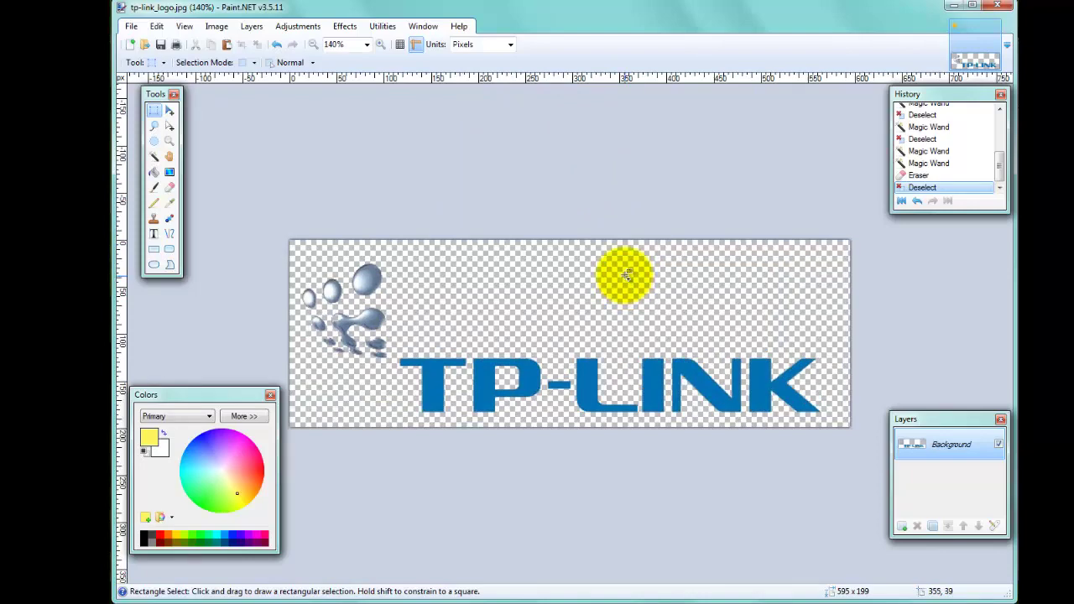
scroll(625, 275, up, 2)
scroll(626, 273, down, 1)
scroll(626, 272, down, 1)
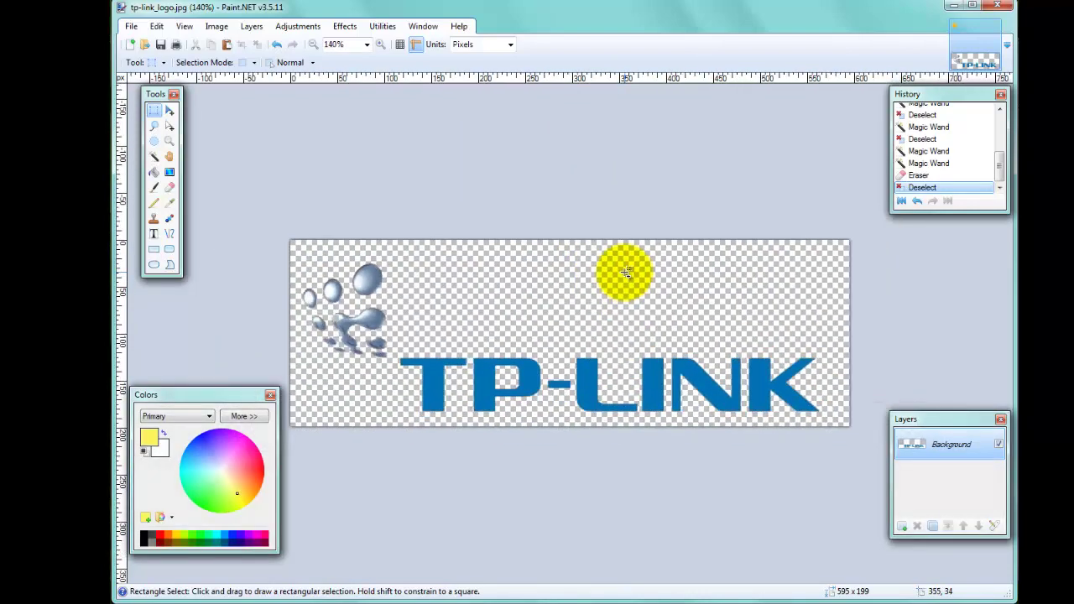
scroll(625, 271, down, 1)
scroll(625, 272, up, 1)
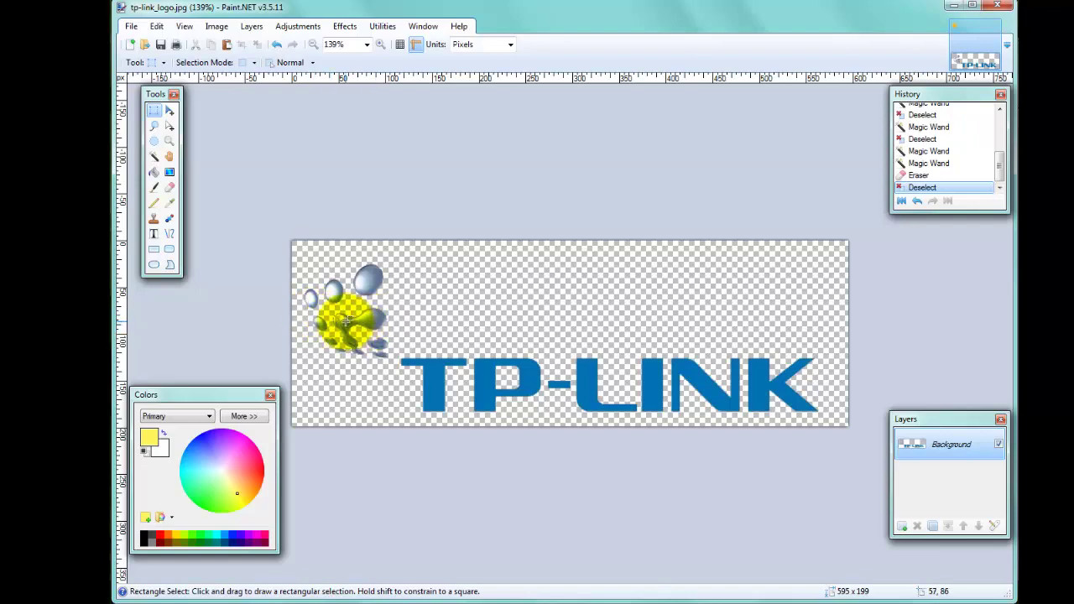
scroll(334, 309, up, 2)
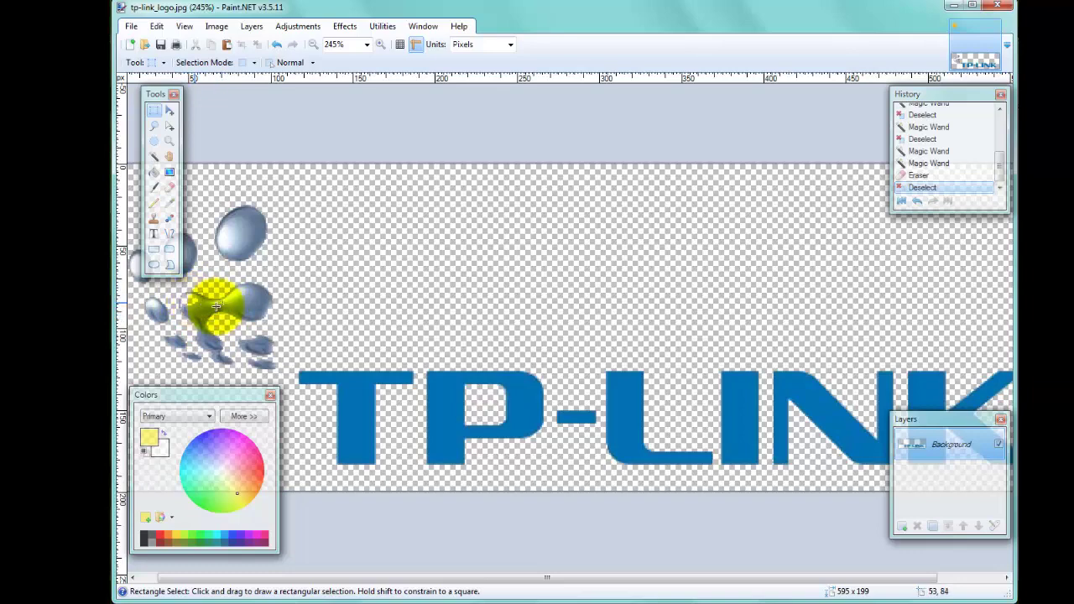
scroll(598, 287, down, 3)
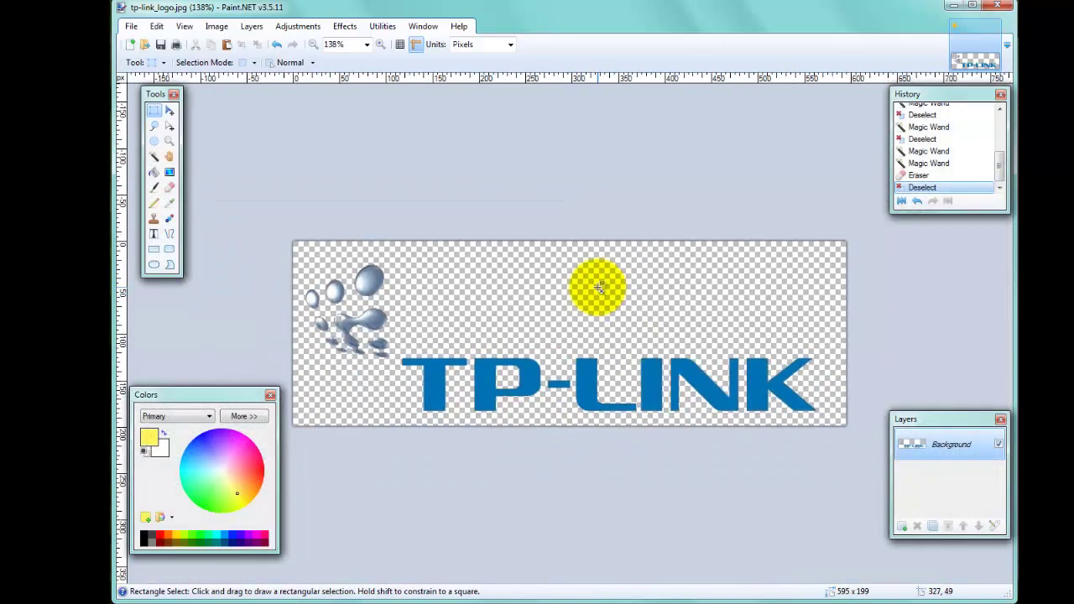
scroll(598, 288, down, 1)
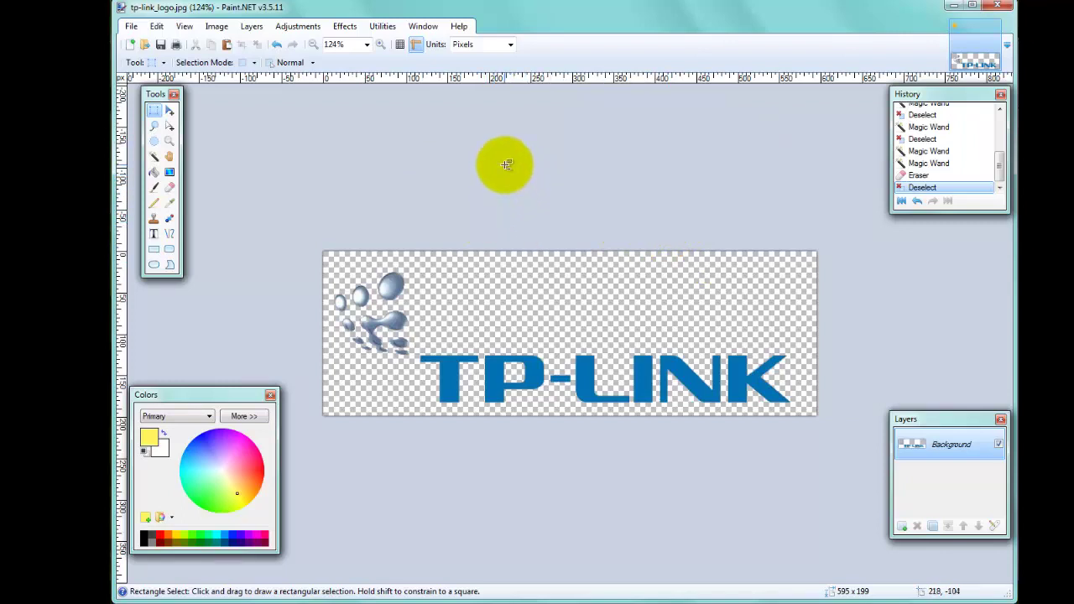
- Save the logo in the TP-Link folder as the JPEG file tp-link_logo - copy.jpg with quality 72
key(alt+f)
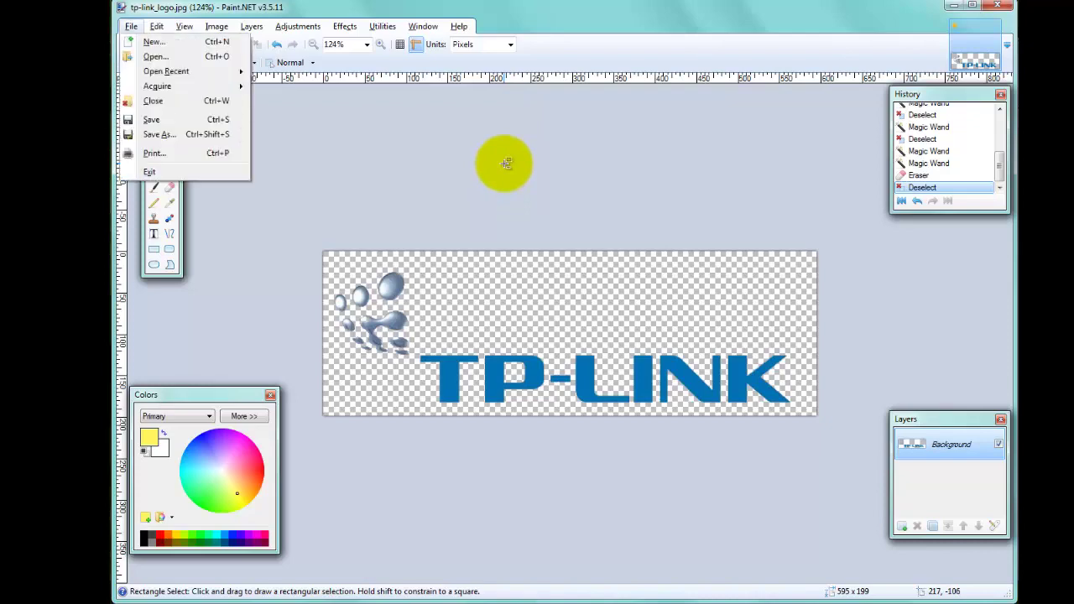
key(Escape)
key(ctrl+shift+s)
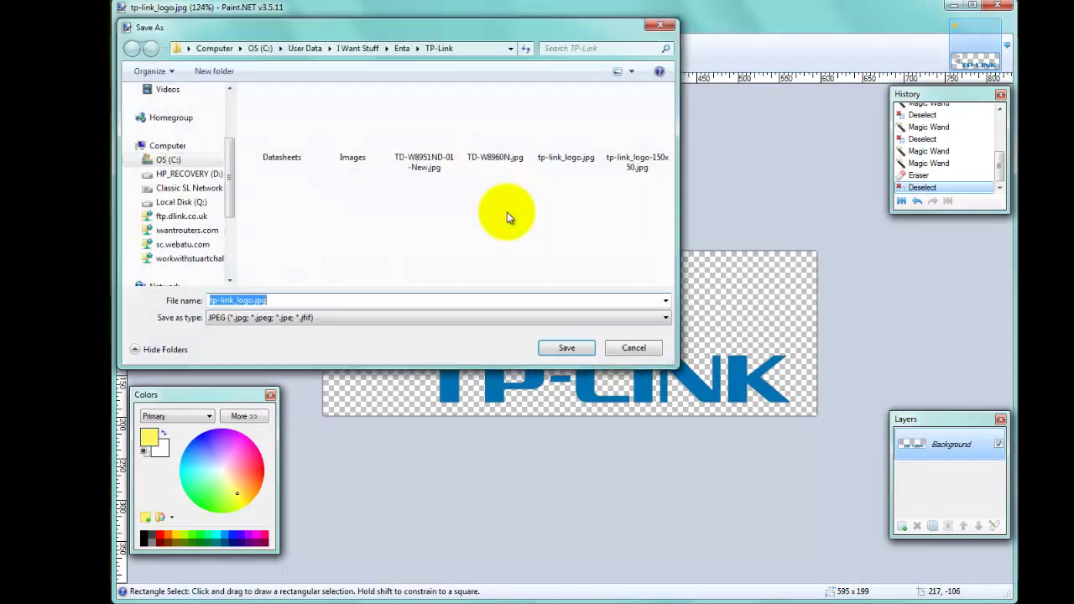
click(305, 302)
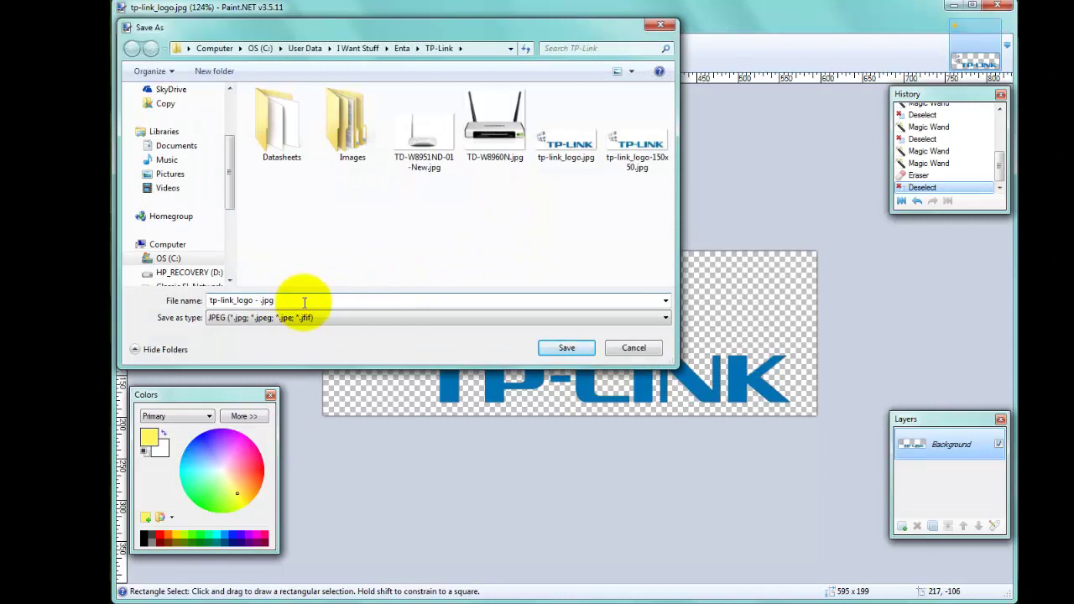
click(567, 348)
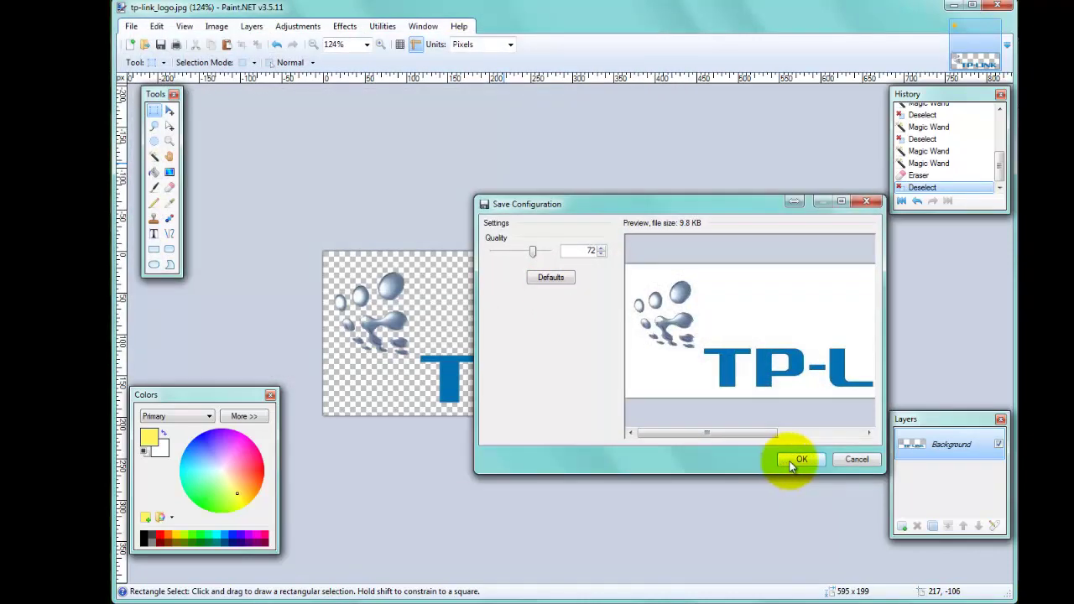
click(795, 462)
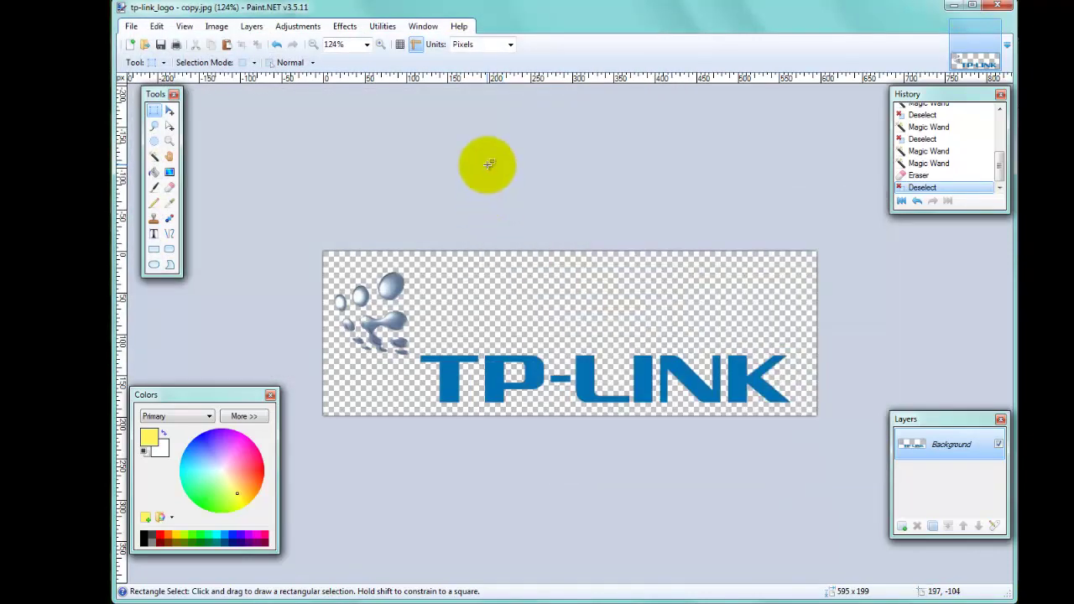
- Save the logo again as the PNG file tp-link_logo - copy.png with the offered save settings
key(alt+f)
key(a)
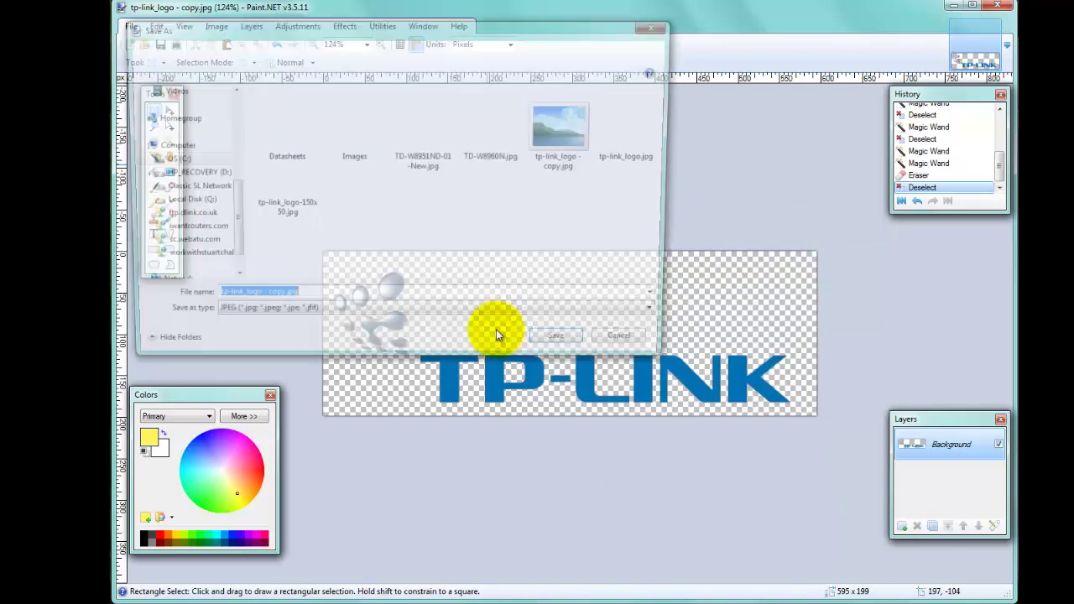
click(432, 317)
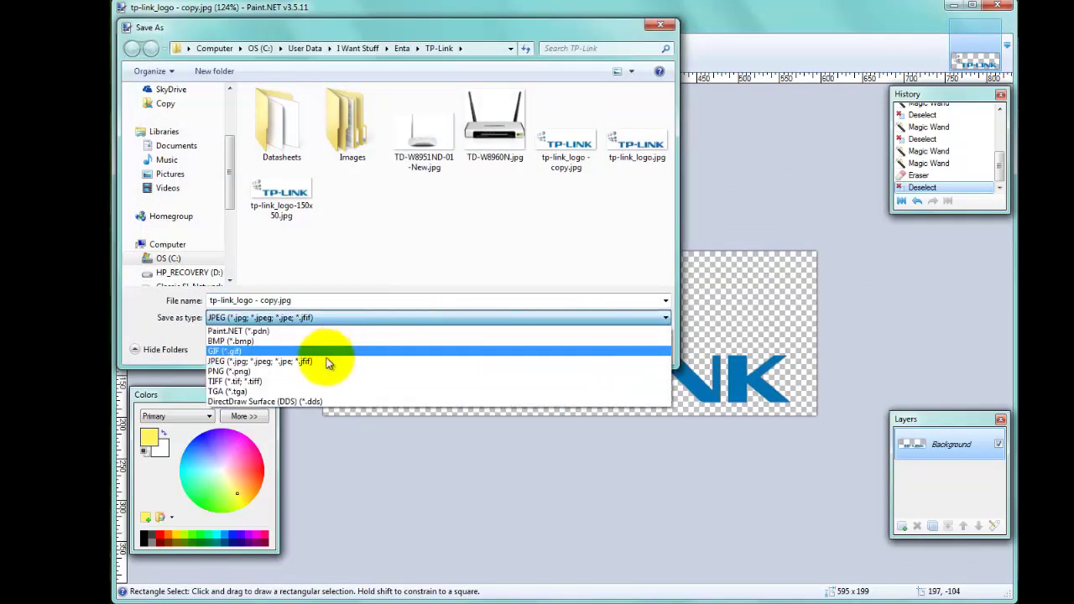
click(297, 373)
click(562, 349)
click(803, 460)
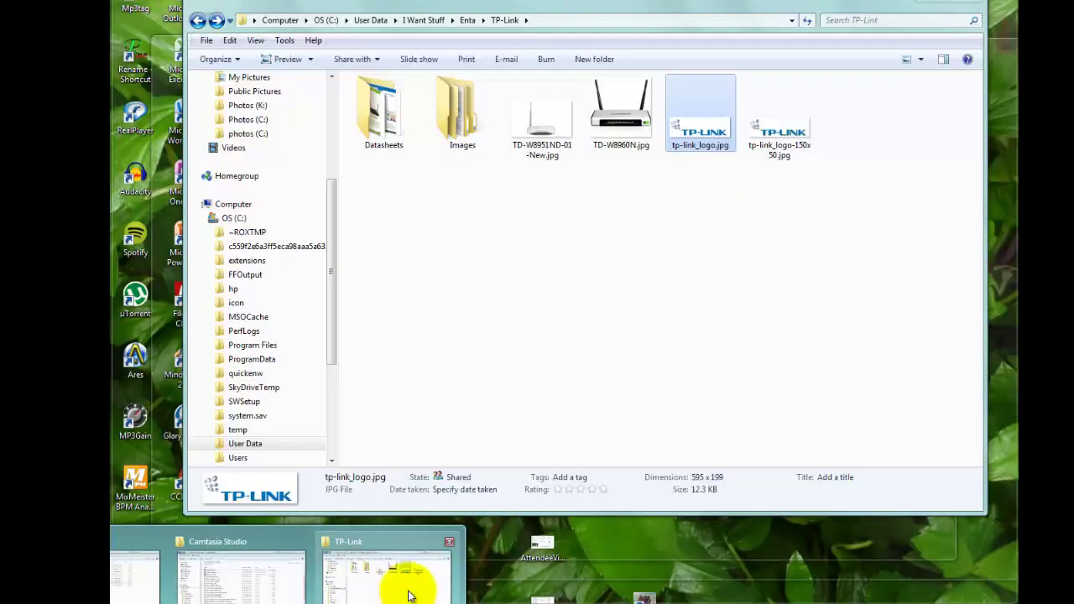
- Switch to the TP-Link folder and compare the backgrounds of the JPEG and PNG logo copies in the photo viewer
click(408, 587)
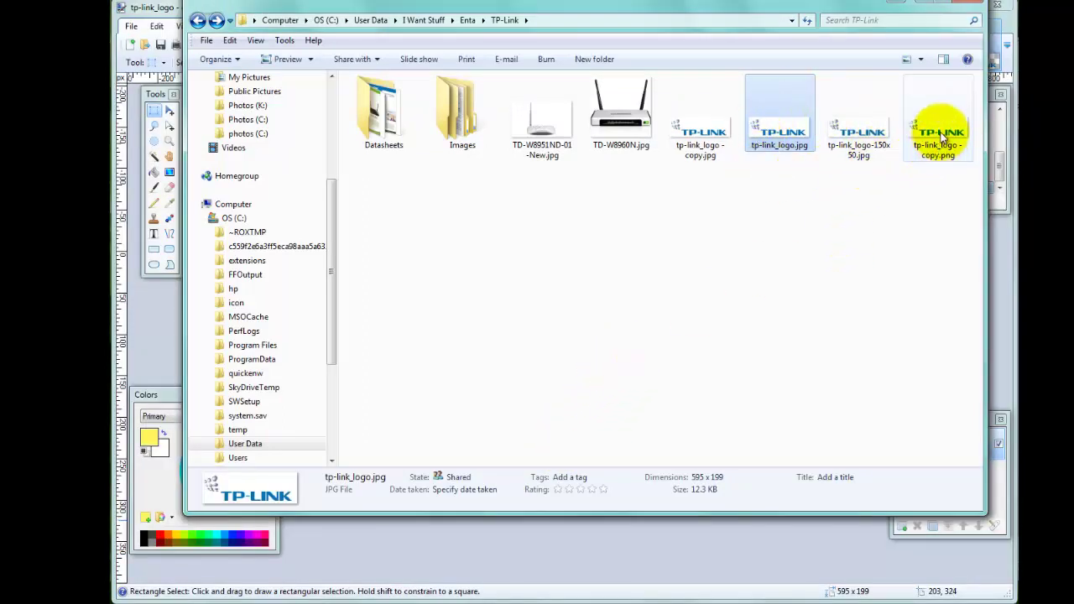
click(703, 136)
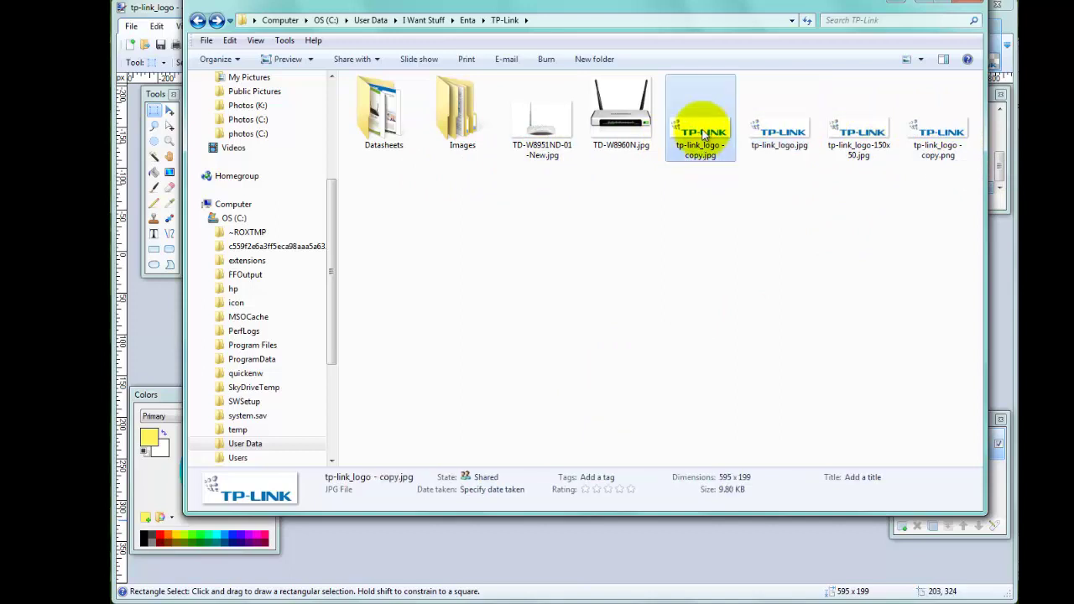
double_click(703, 136)
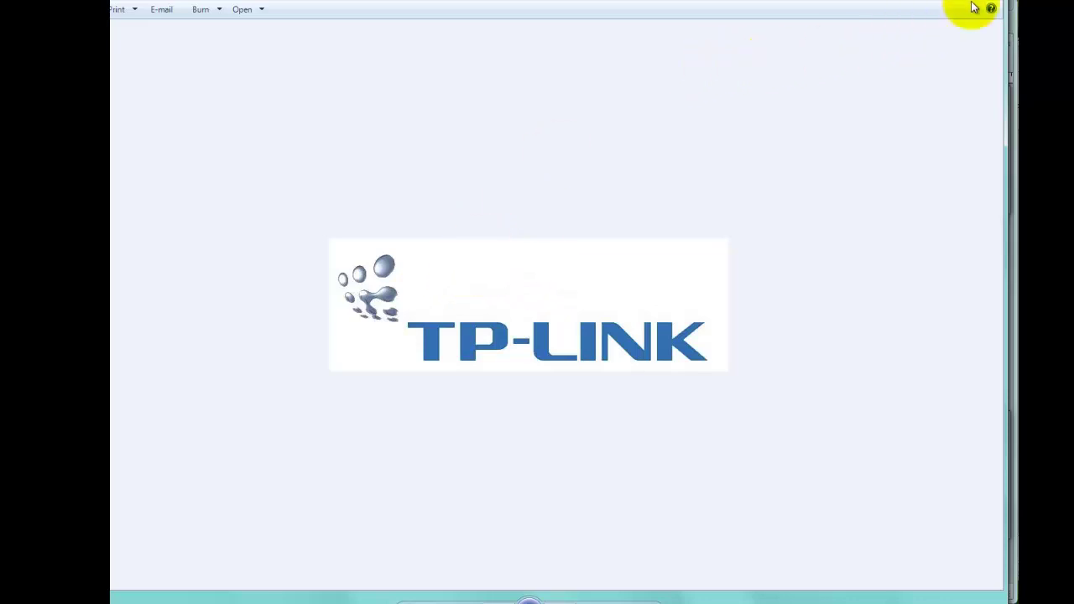
click(997, 5)
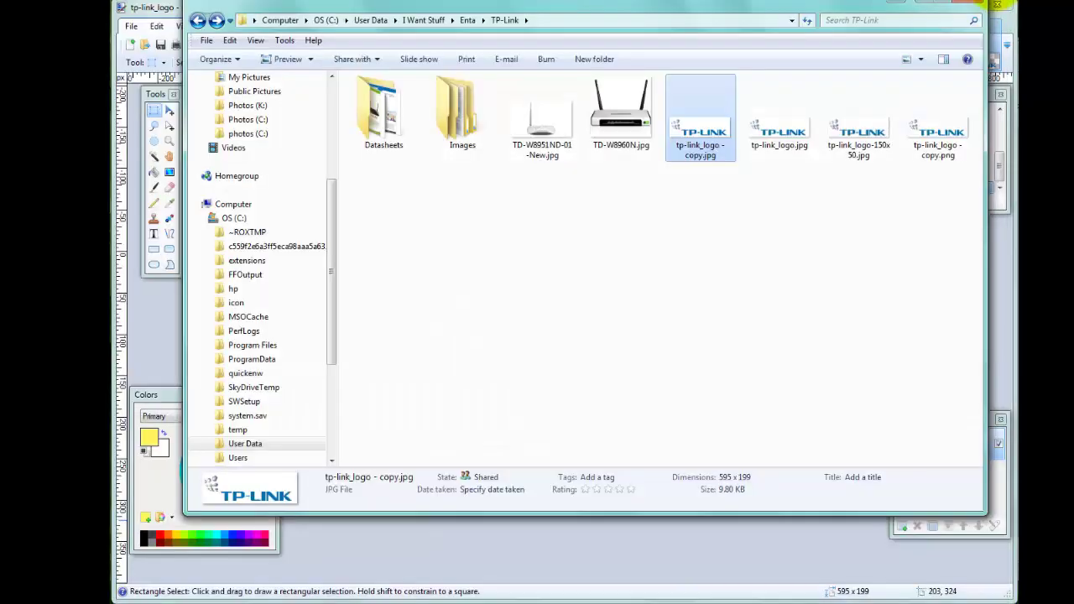
double_click(940, 135)
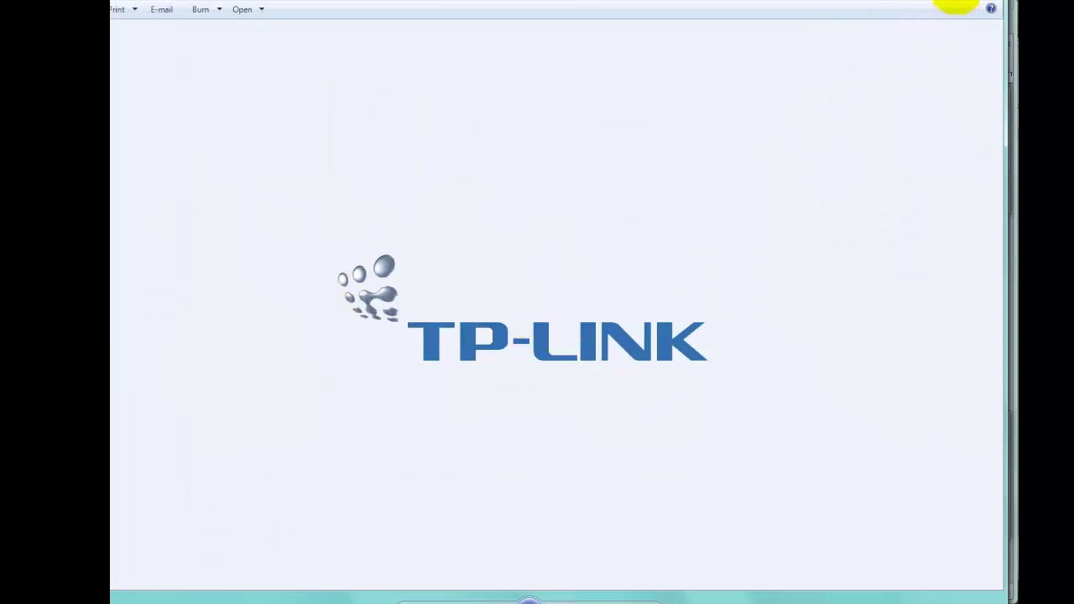
click(997, 5)
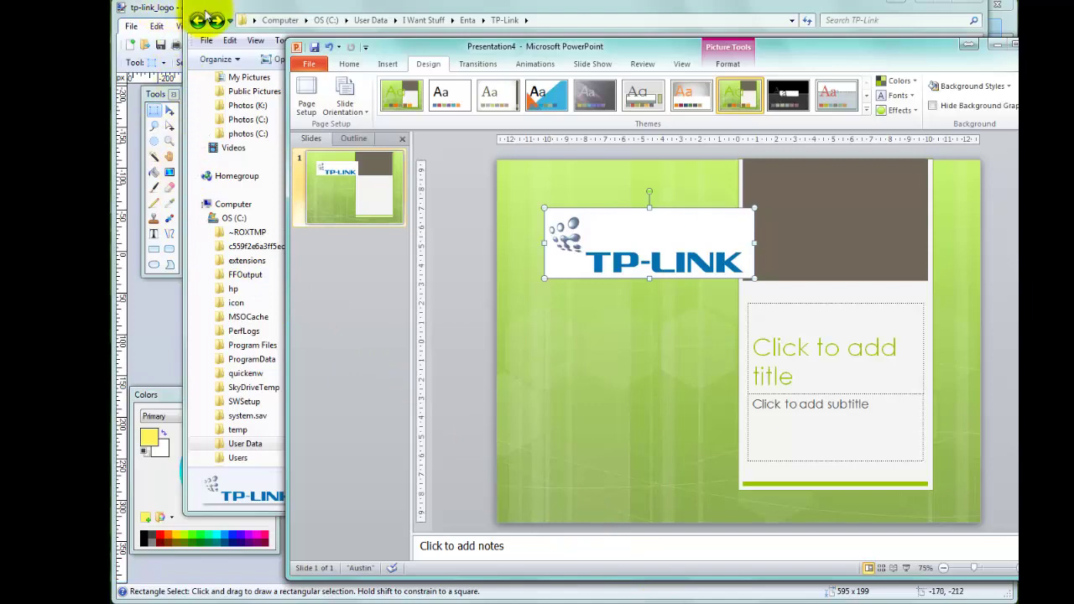
- Insert tp-link_logo - copy.png from the folder into the PowerPoint slide, enlarge it and place it below the white-background logo
click(260, 8)
click(607, 14)
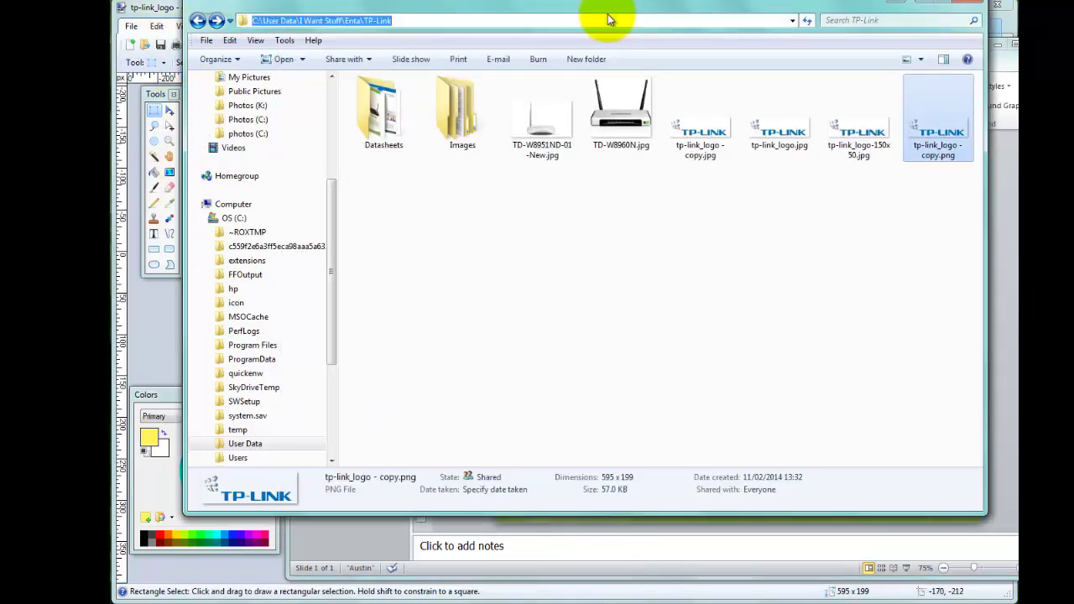
drag(592, 7, 432, 15)
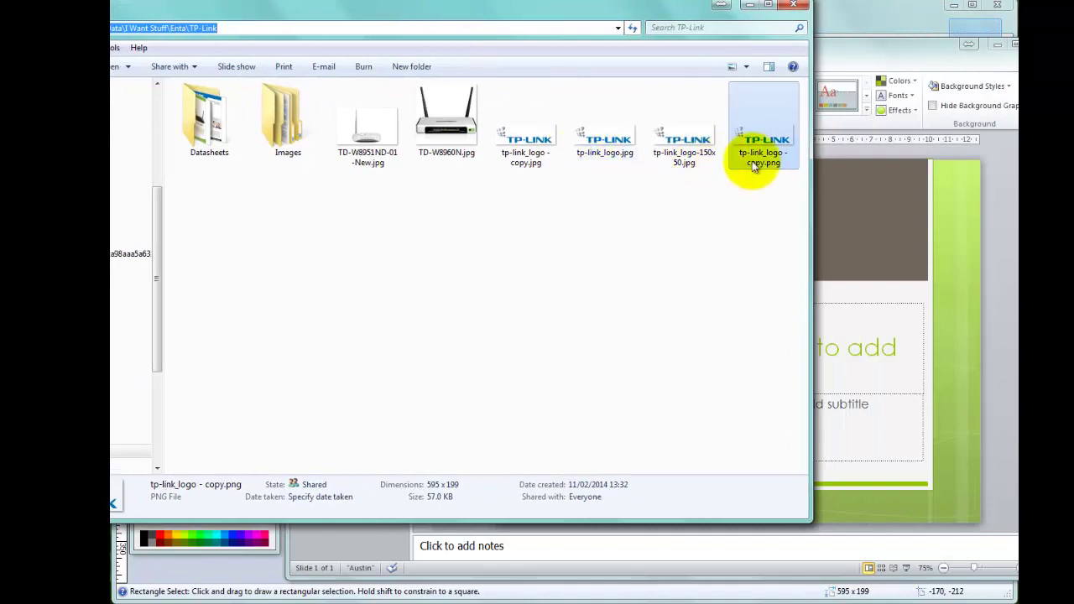
drag(759, 160, 890, 255)
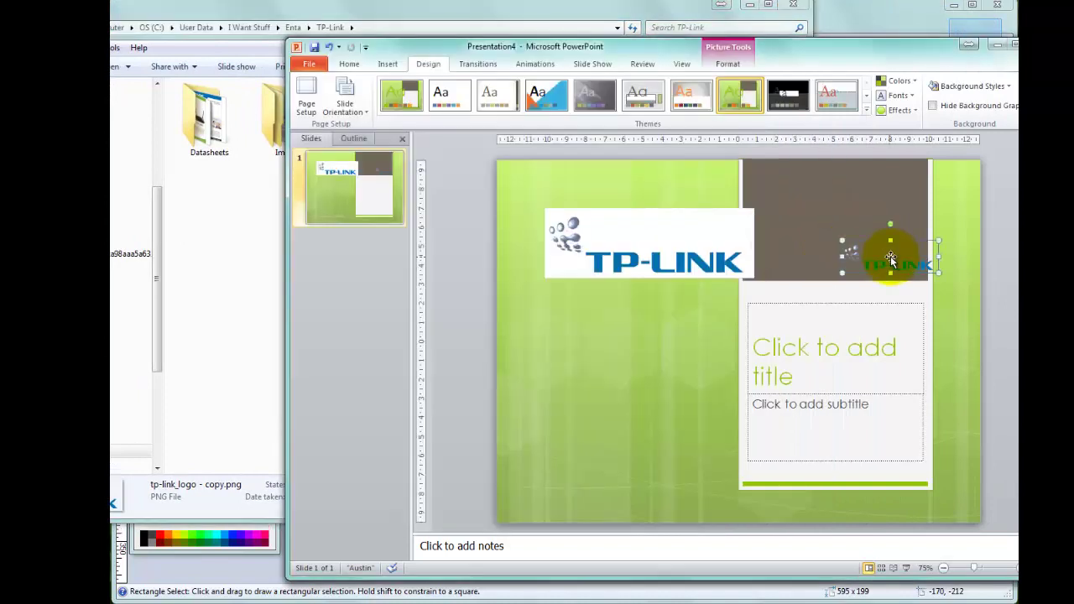
drag(841, 240, 637, 356)
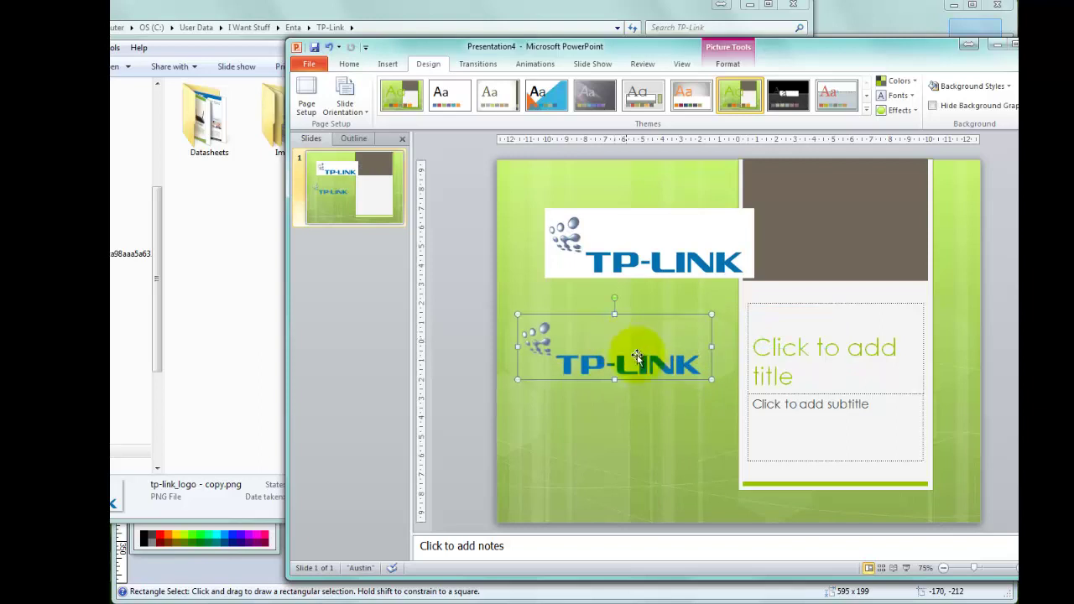
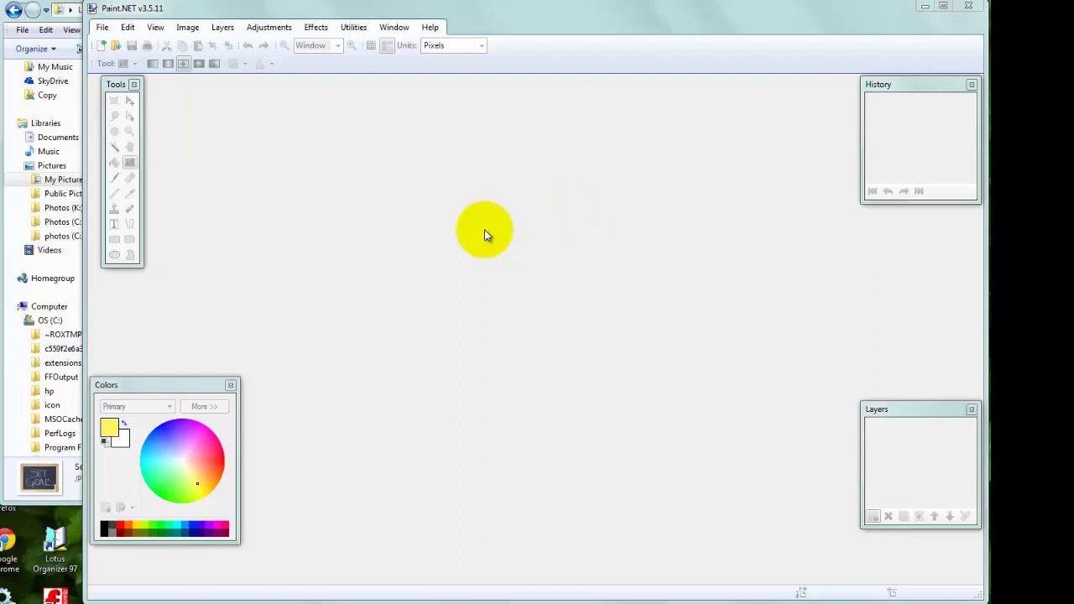
- Open 2008-07-28-birds on a wire.jpg from the My Pictures folder in Paint.NET
click(201, 6)
scroll(654, 193, up, 3)
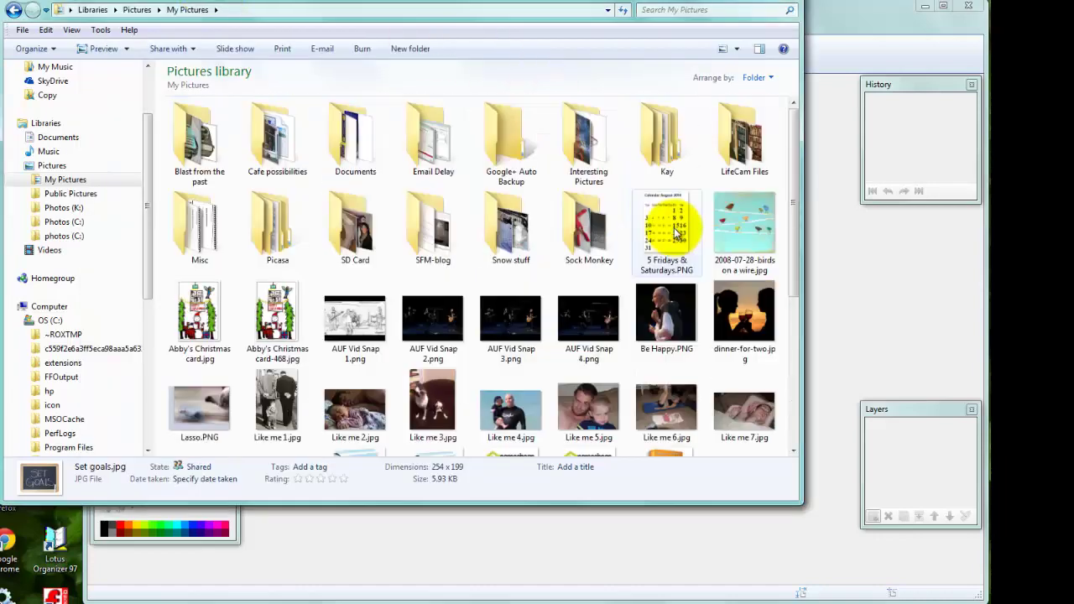
click(722, 220)
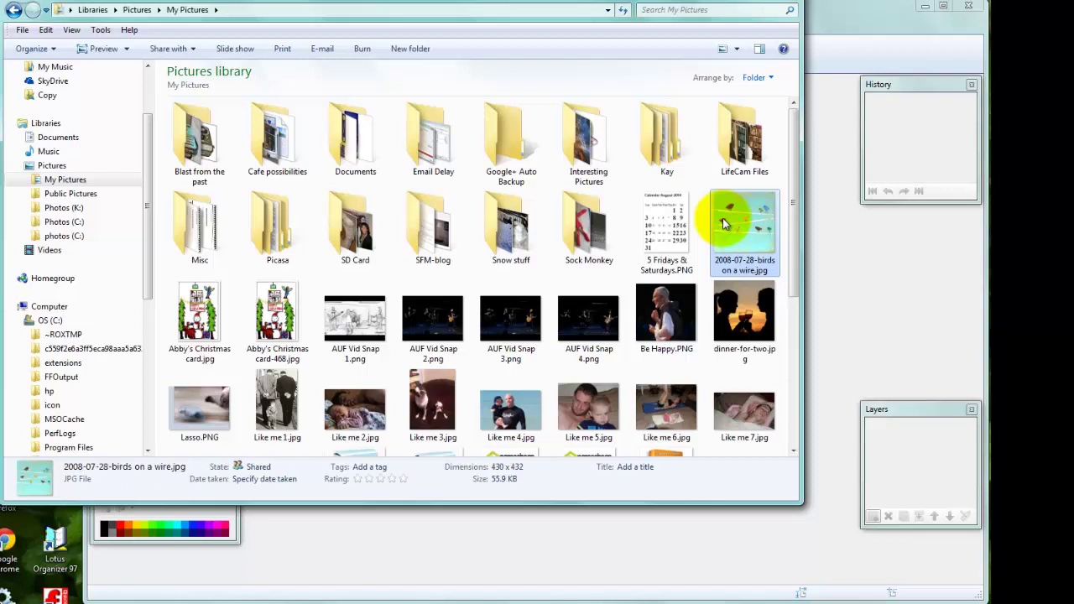
drag(722, 220, 856, 316)
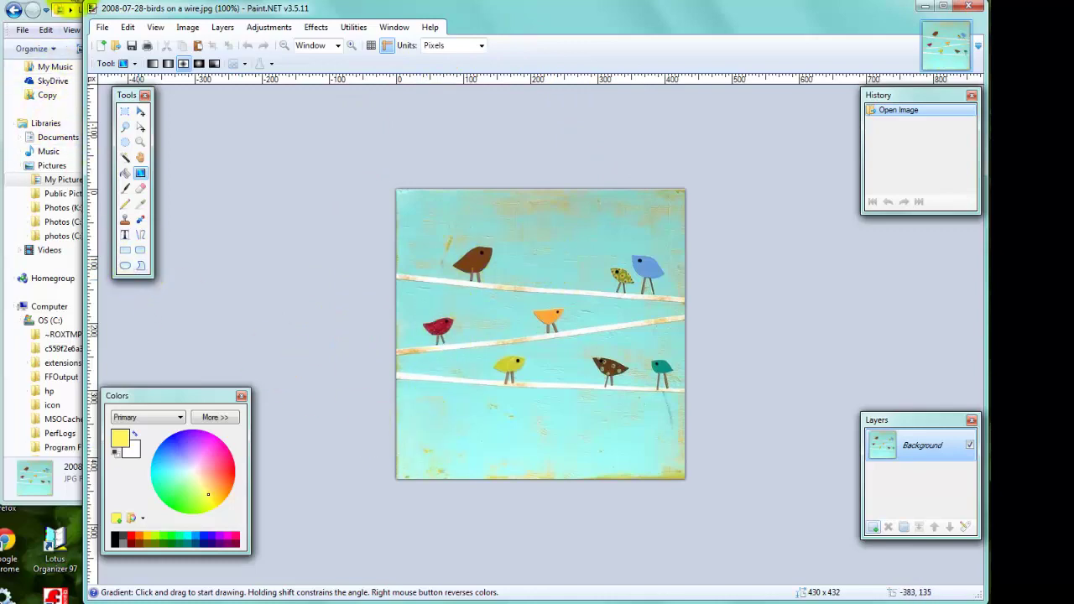
- Add Set goals.jpg from the My Pictures folder to the birds image as a new layer
click(63, 9)
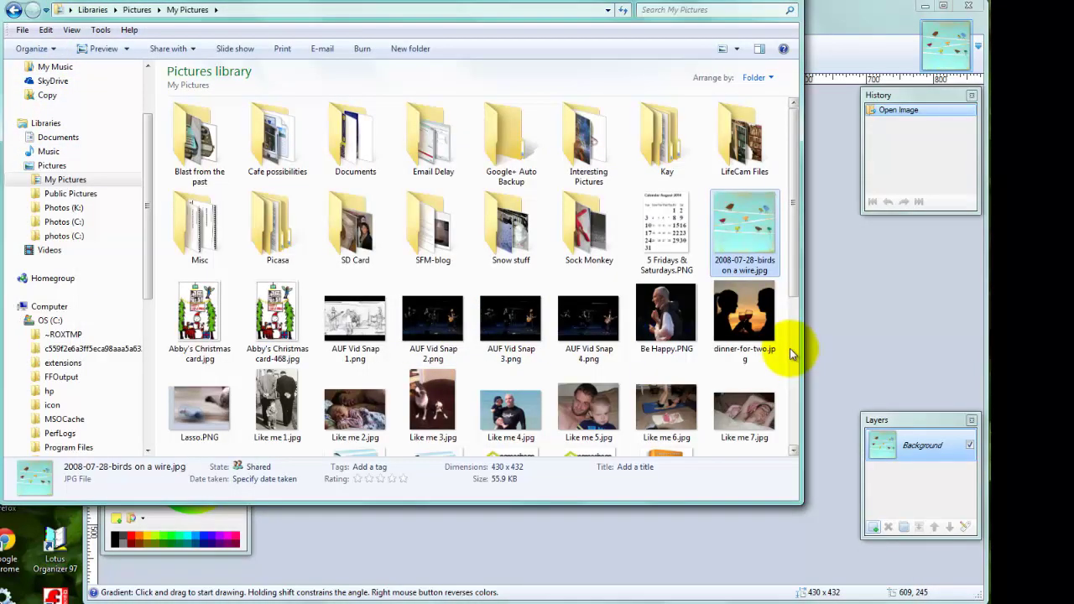
scroll(789, 348, down, 3)
mouse_move(516, 314)
mouse_down()
mouse_move(531, 307)
mouse_move(713, 348)
mouse_move(850, 356)
mouse_up()
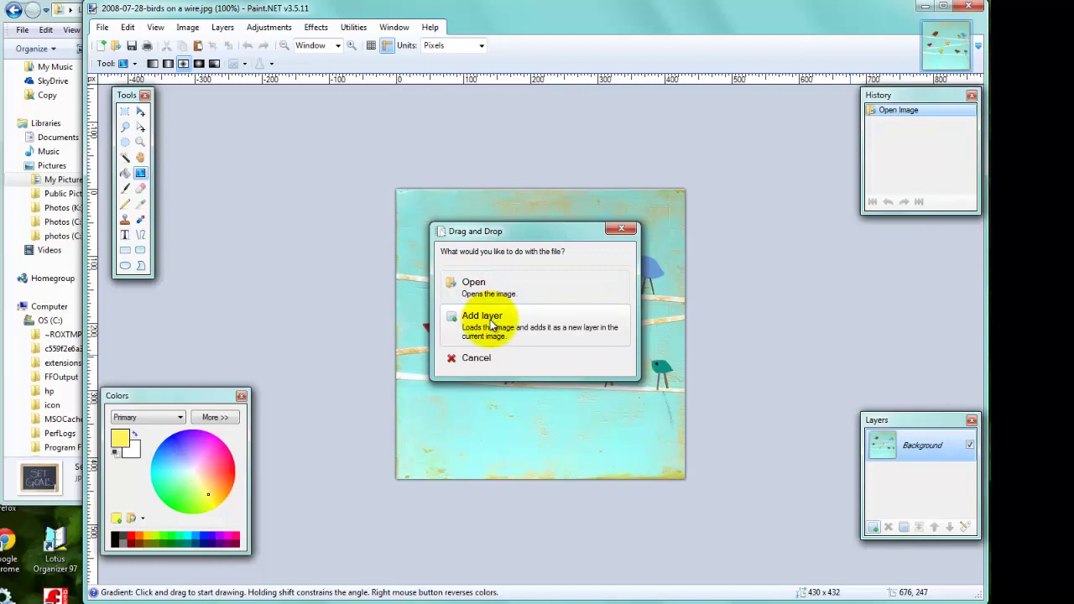
click(491, 328)
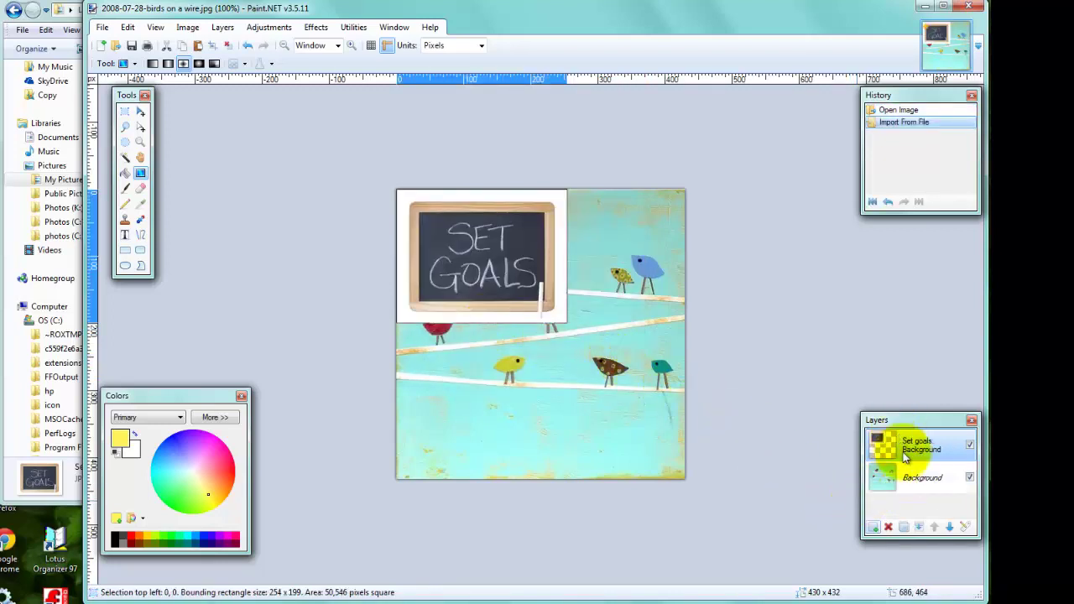
- Hide the Set goals and Background layers, then show both again to see what each one contains
click(970, 444)
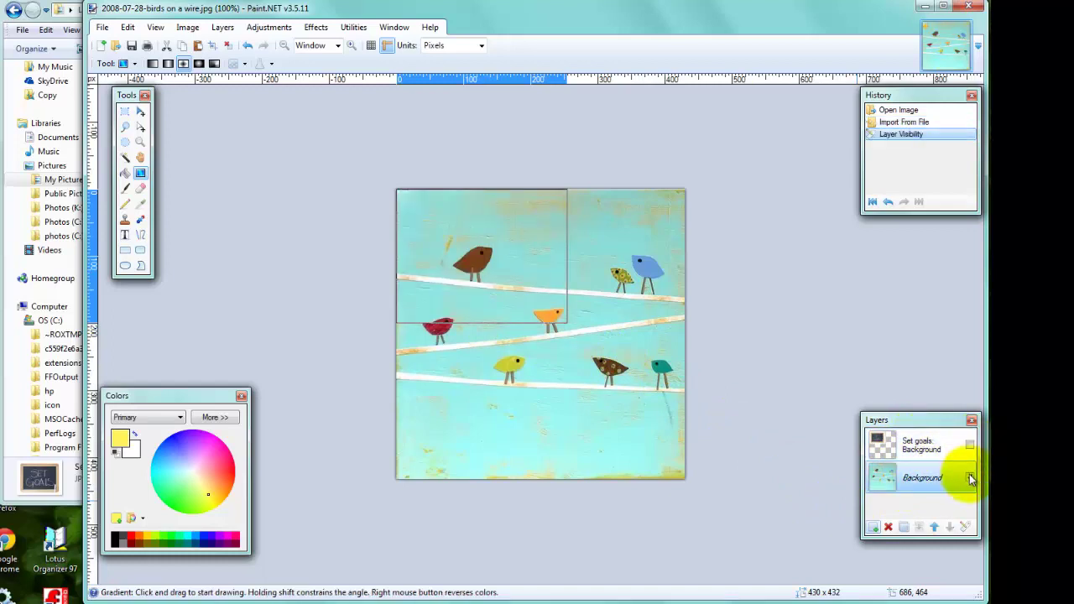
click(970, 478)
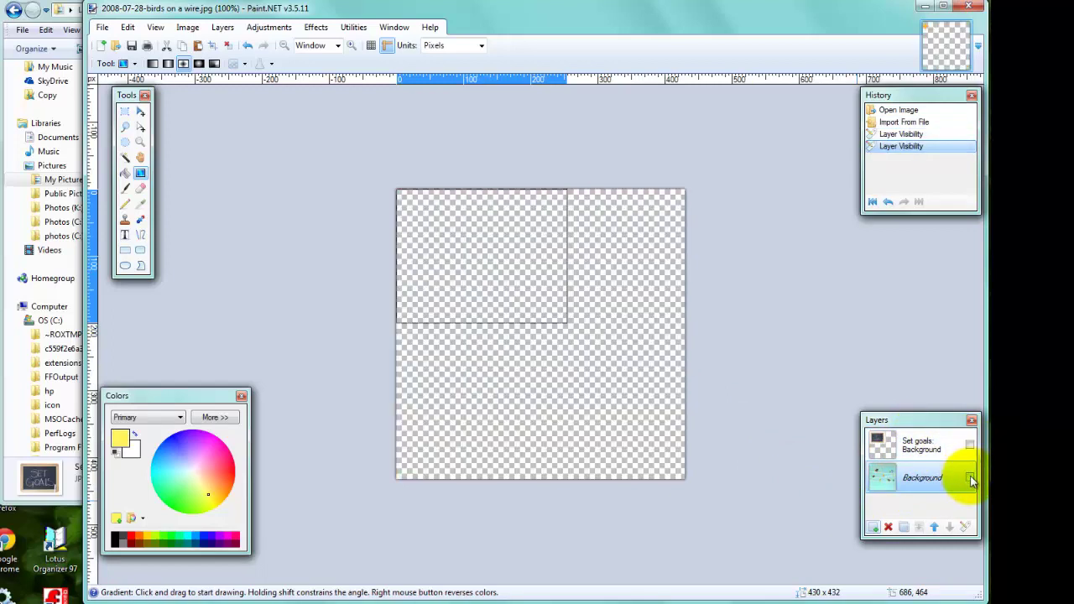
click(970, 445)
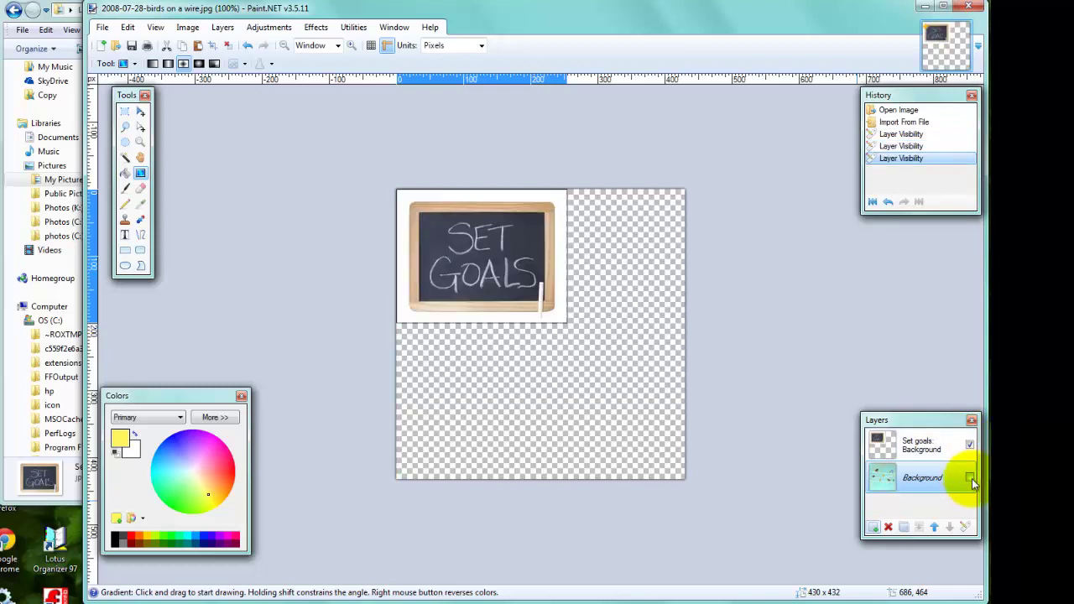
click(970, 477)
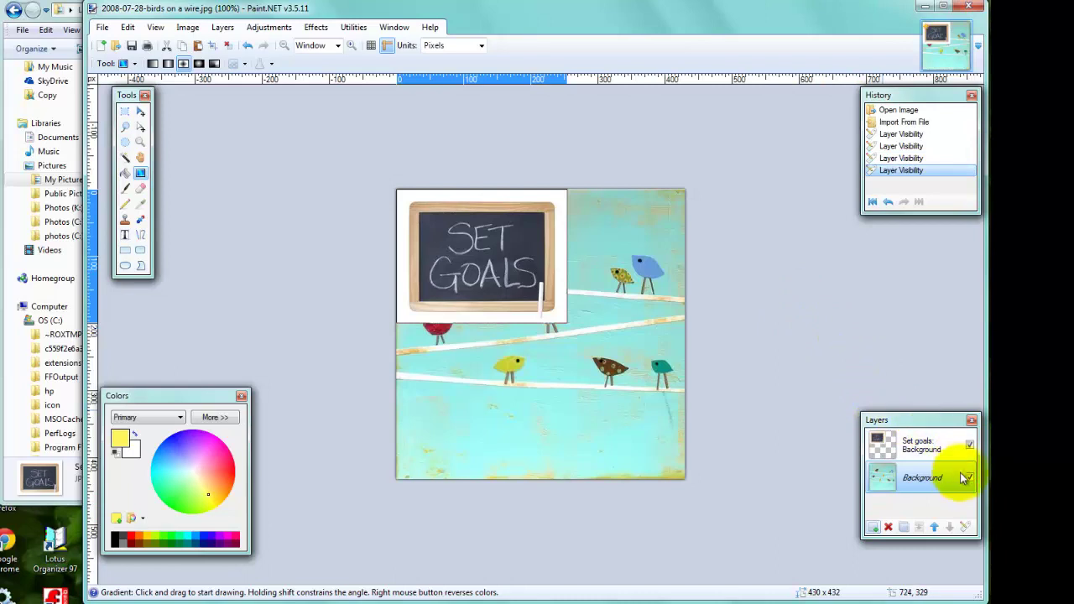
- Hide the Background layer and move the Set goals picture to about the middle of the canvas
click(969, 478)
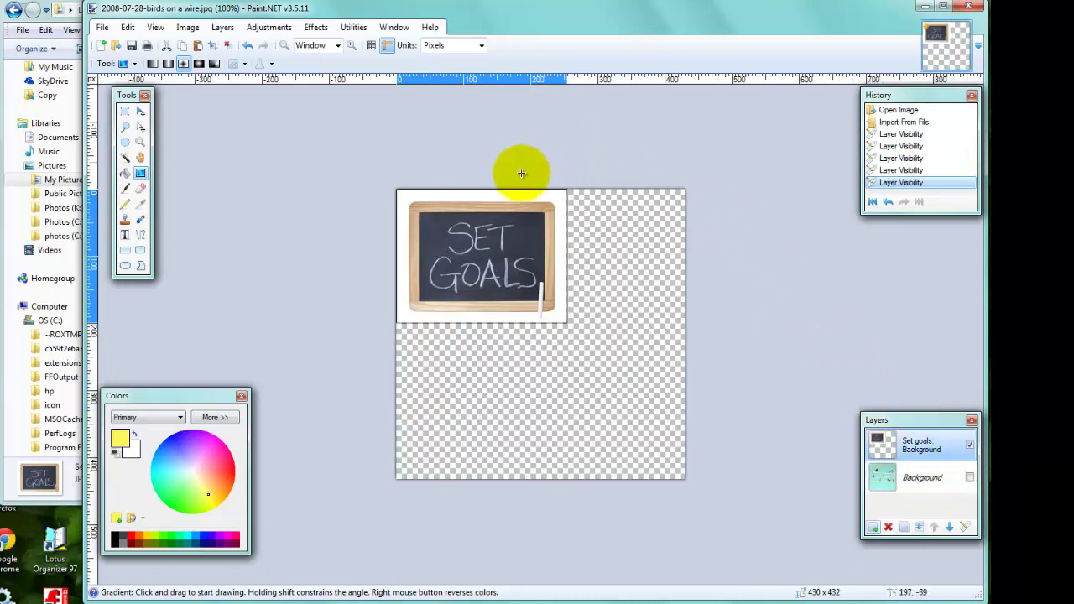
click(140, 114)
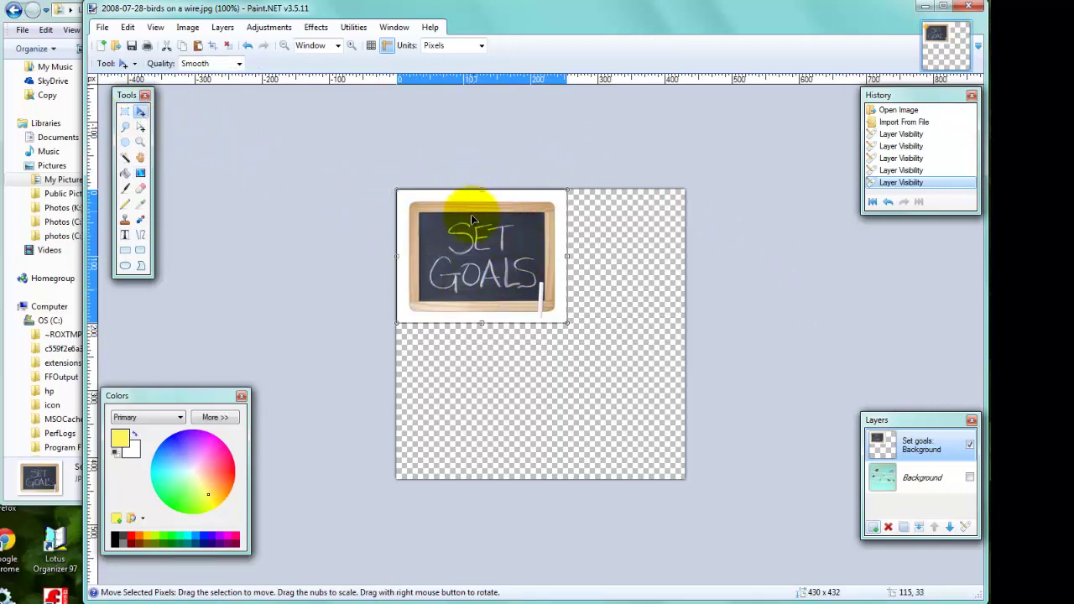
drag(466, 228, 534, 303)
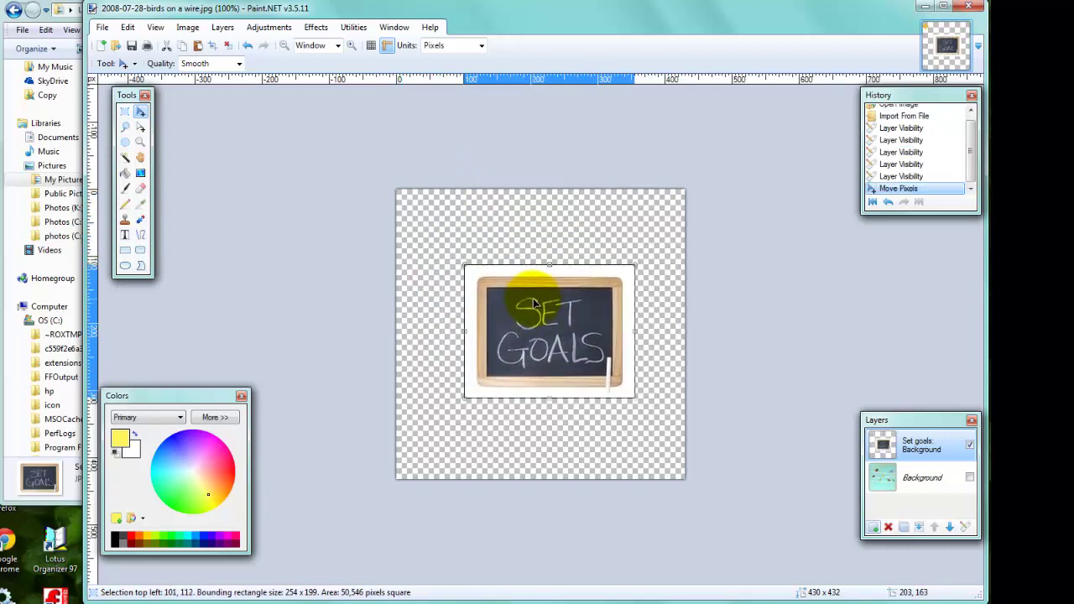
- Switch the Background and Set goals layers off and on to compare them, leaving both layers shown
click(970, 477)
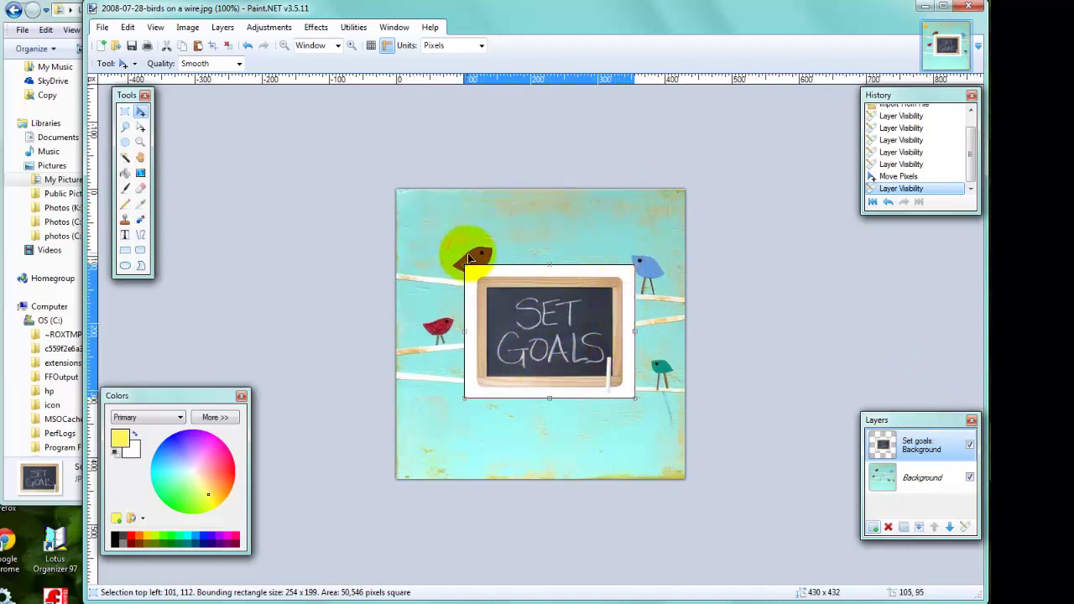
click(970, 478)
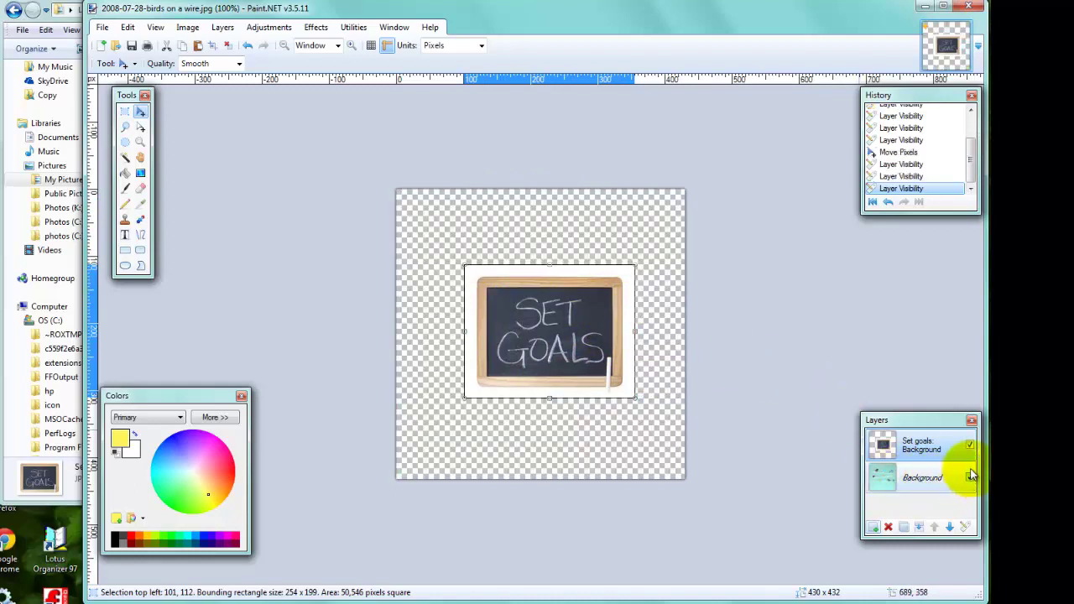
click(970, 476)
click(970, 444)
click(922, 477)
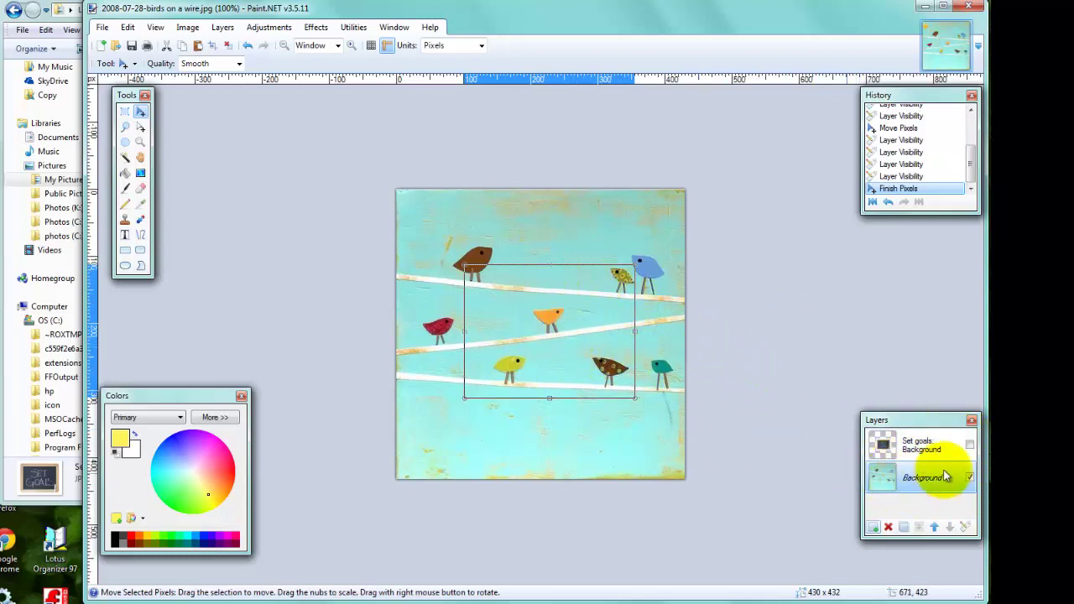
click(970, 445)
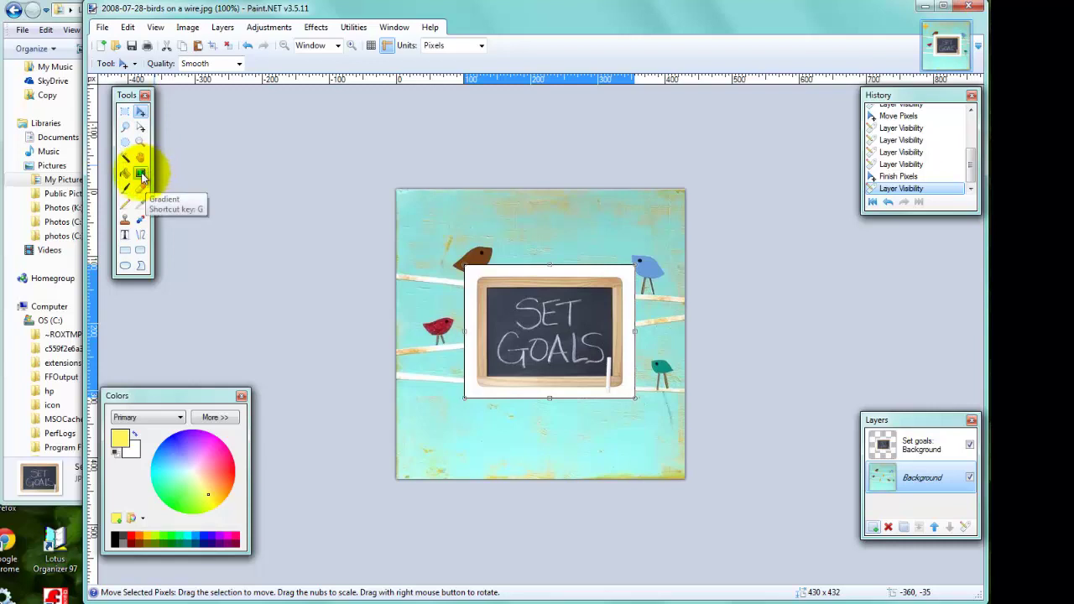
- Activate the Gradient tool and set it to Color Mode for use on the Set goals layer
click(141, 175)
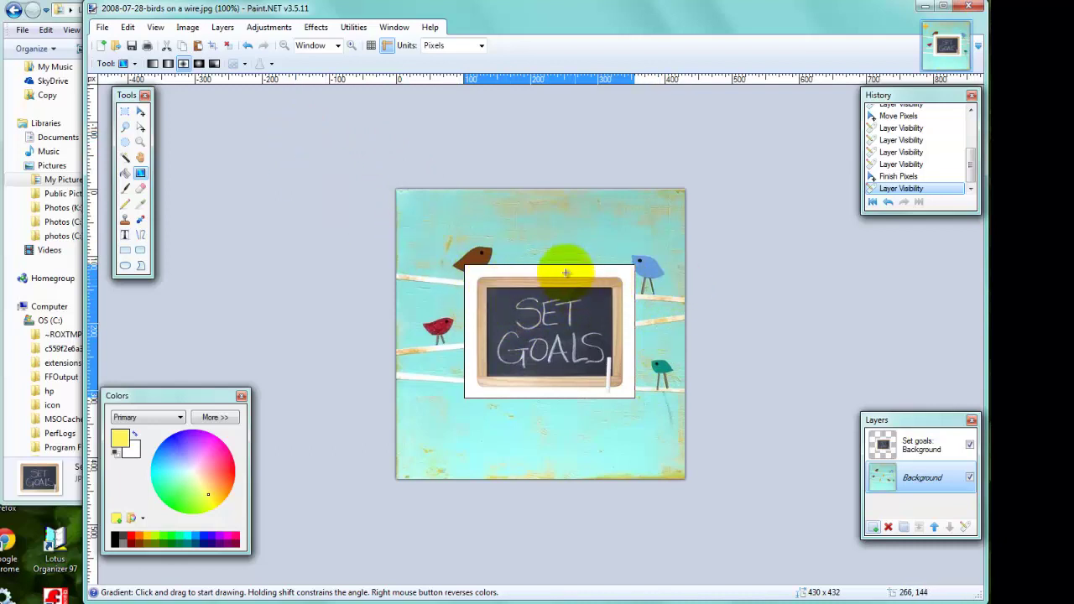
key(ctrl+y)
key(ctrl+z)
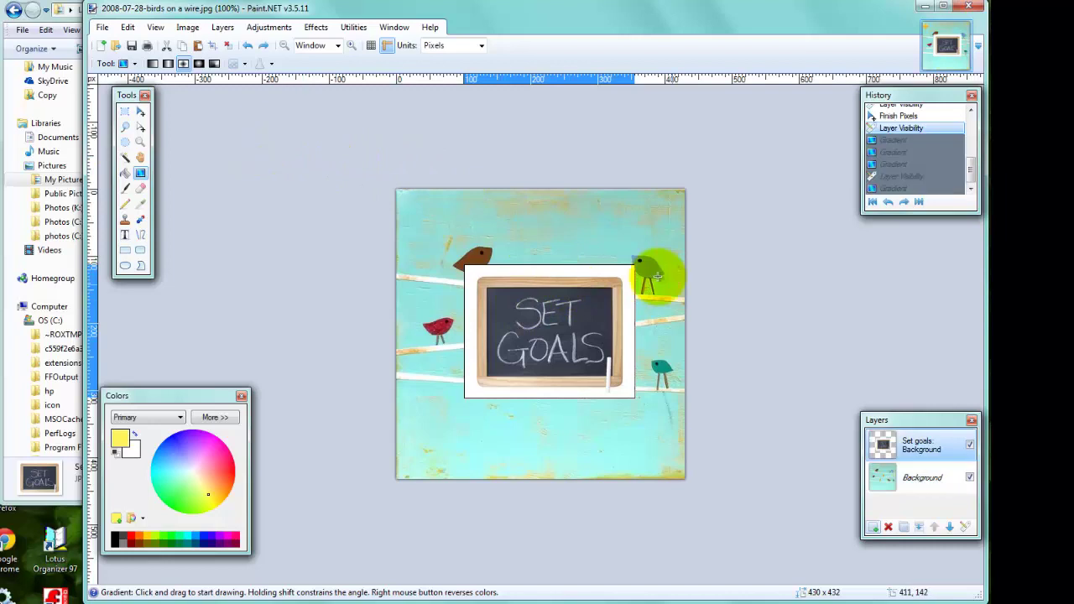
click(245, 65)
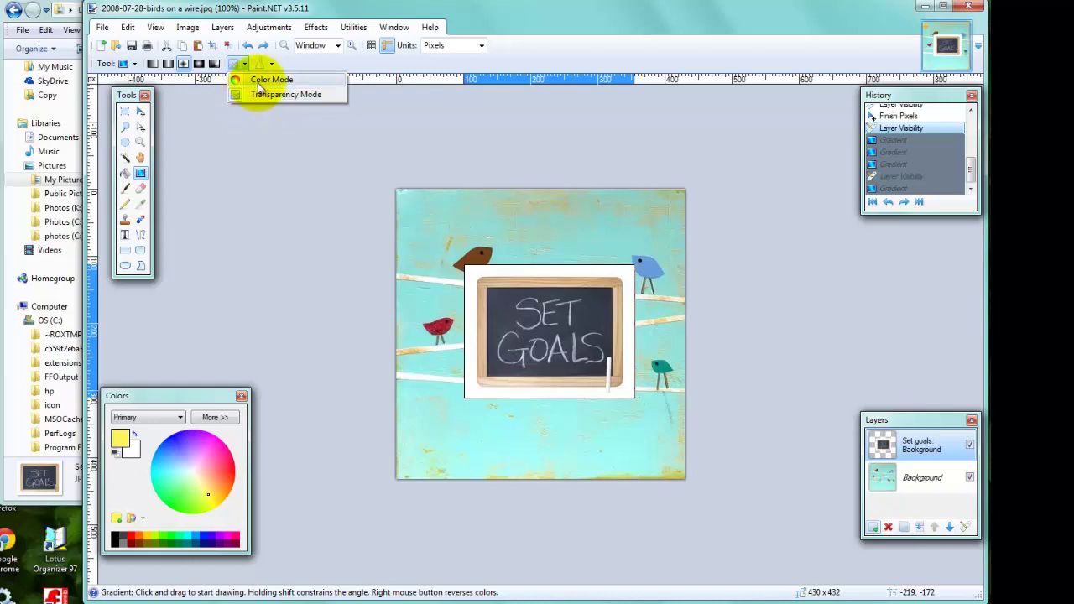
click(258, 82)
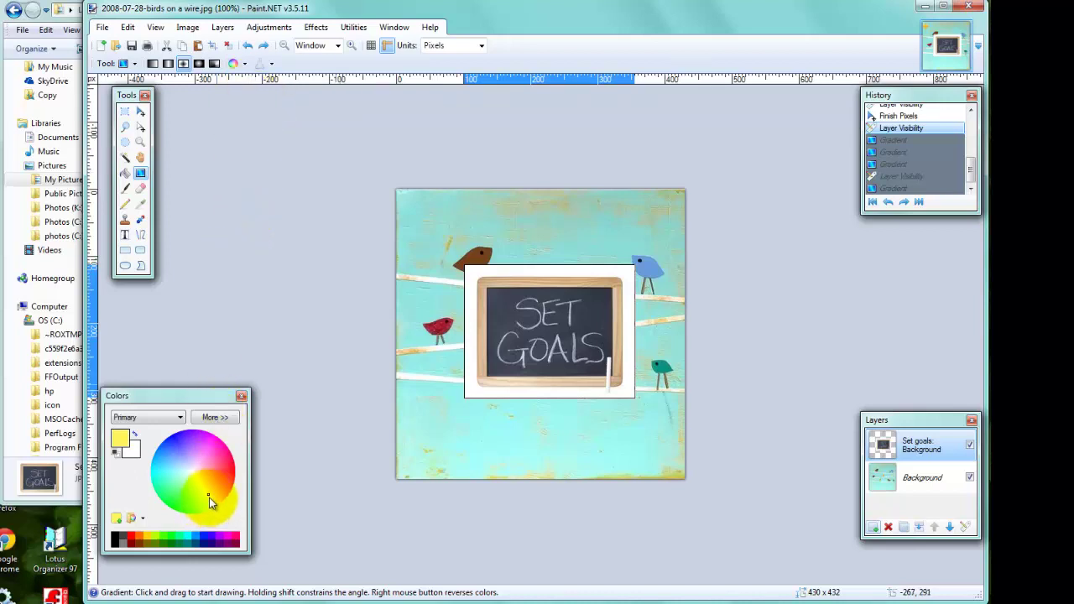
- Hide the Background layer and try a yellow-to-white diamond gradient diagonally across the Set goals picture
click(970, 476)
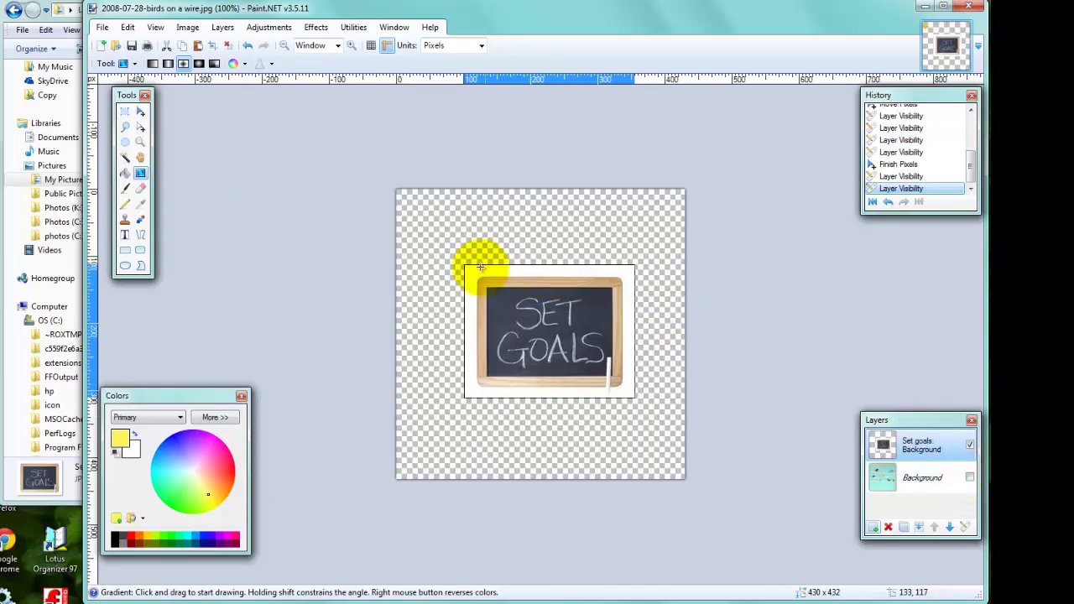
drag(459, 265, 660, 383)
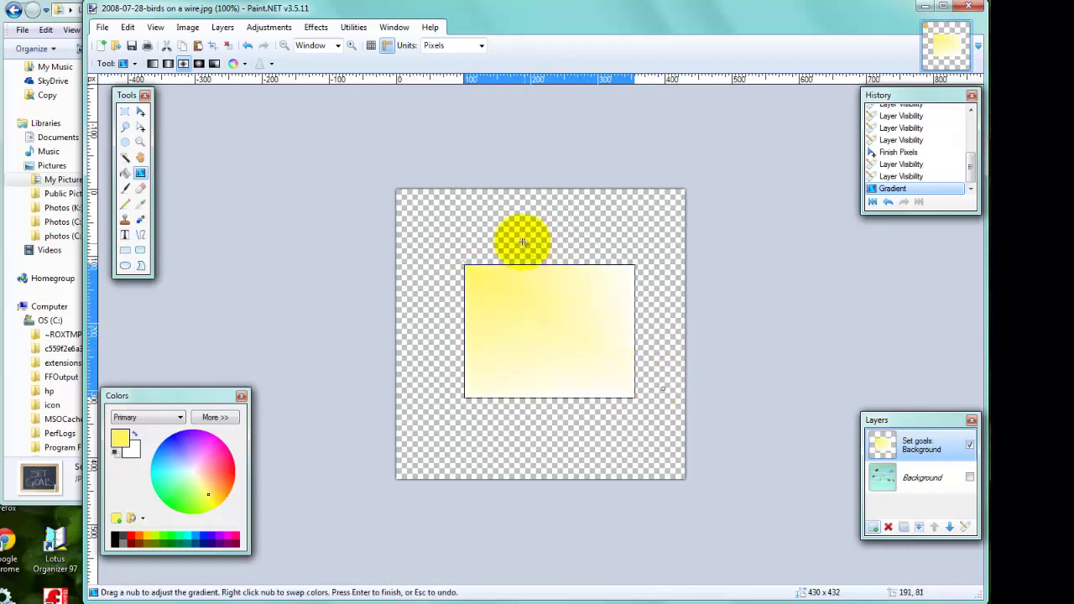
key(Escape)
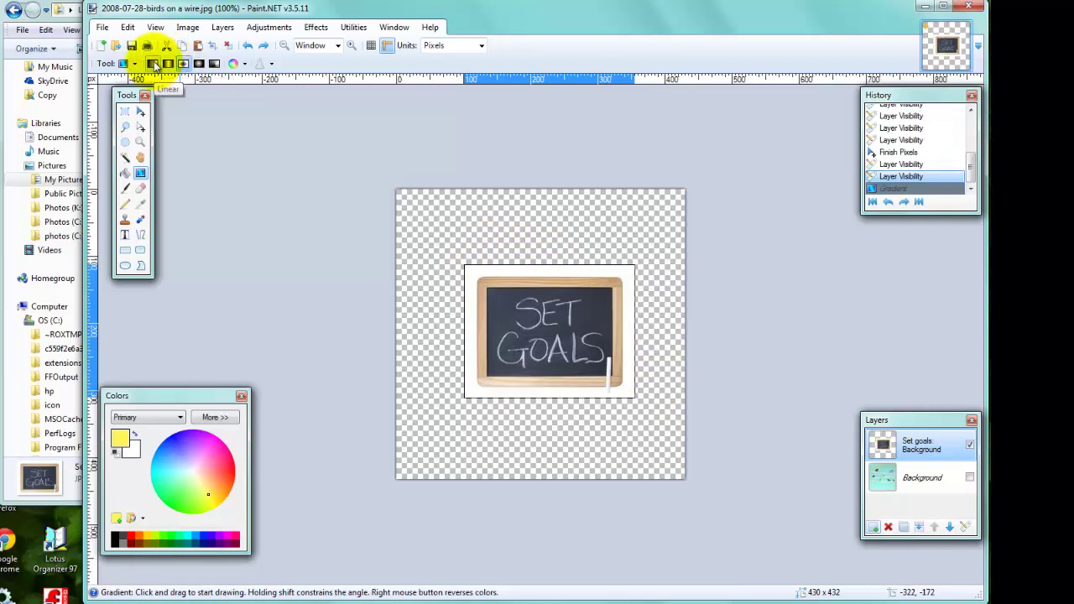
- Try yellow-to-white radial gradients on the Set goals picture, including one spreading from near its centre
click(184, 64)
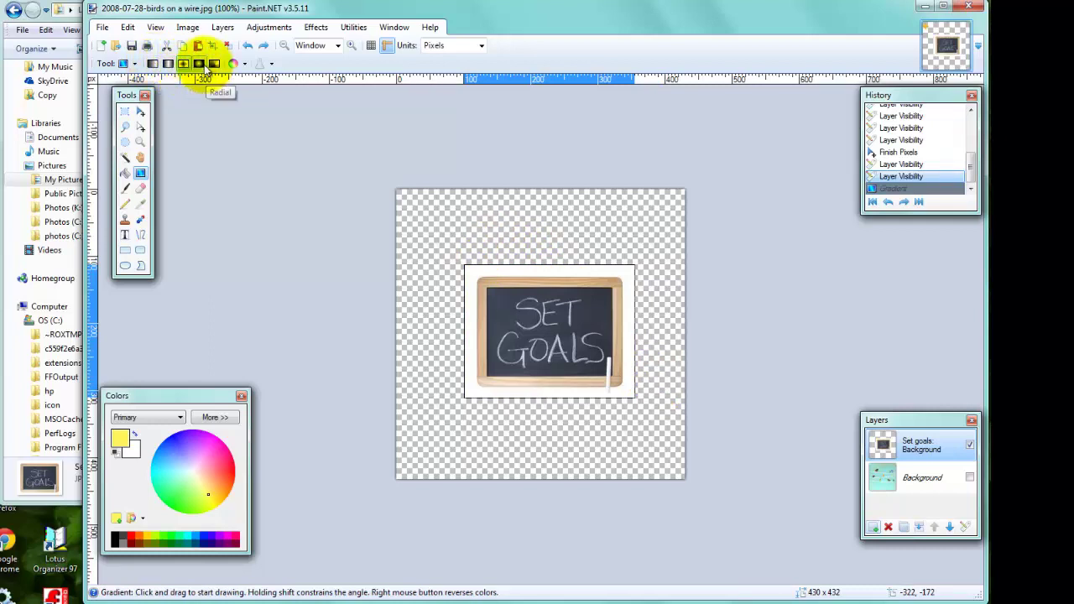
click(205, 67)
drag(467, 273, 678, 408)
click(679, 355)
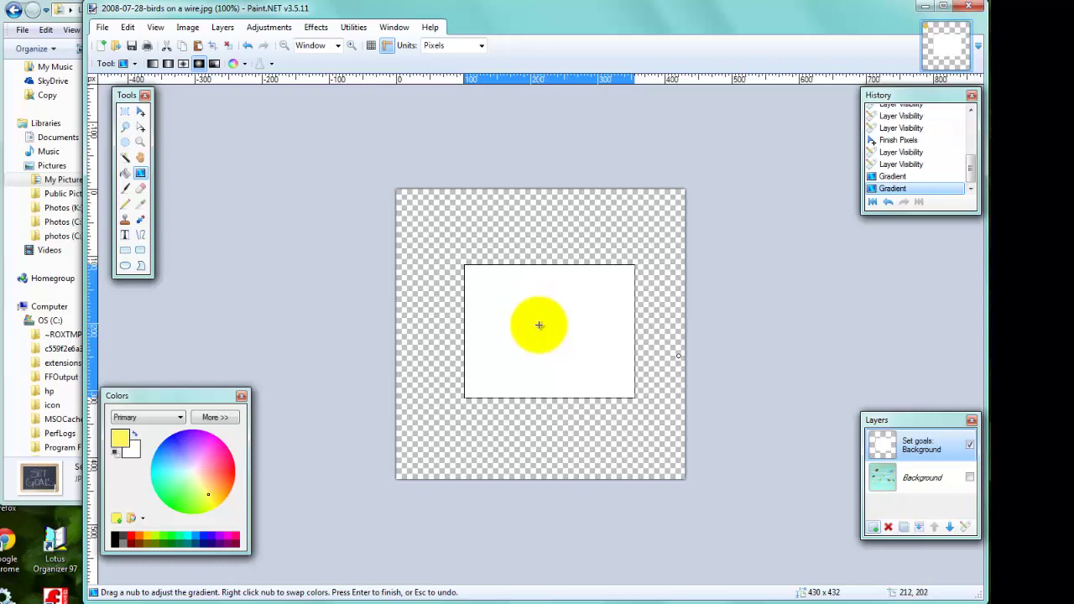
drag(539, 325, 614, 355)
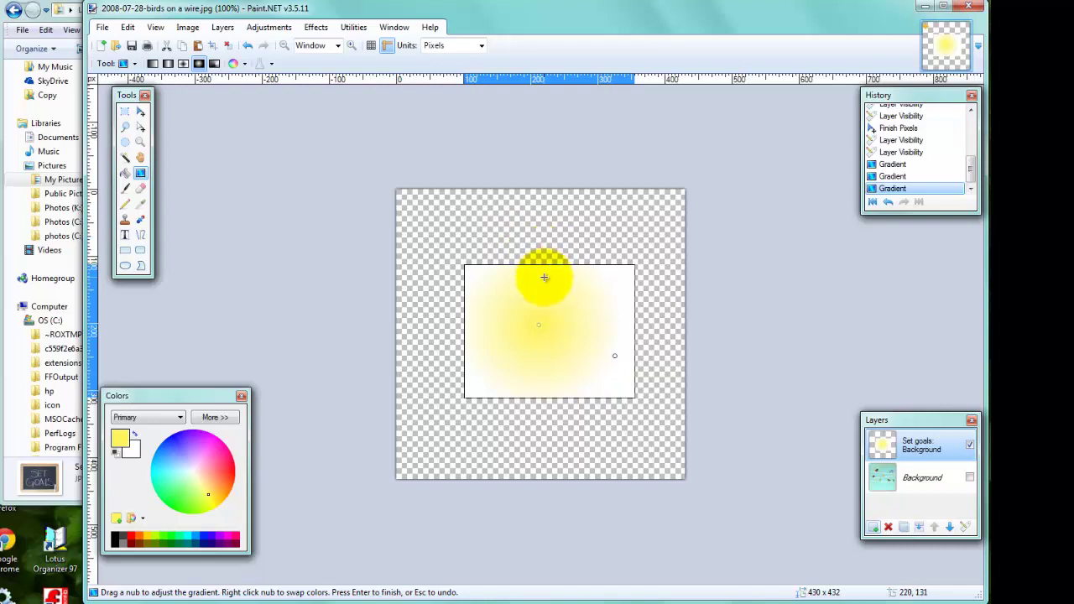
- Undo the colour gradients on the Set goals layer to bring back the chalkboard over the birds
key(ctrl+z)
key(ctrl+z)
key(ctrl+z)
key(ctrl+z)
key(ctrl+z)
key(ctrl+z)
key(ctrl+z)
key(ctrl+z)
key(ctrl+z)
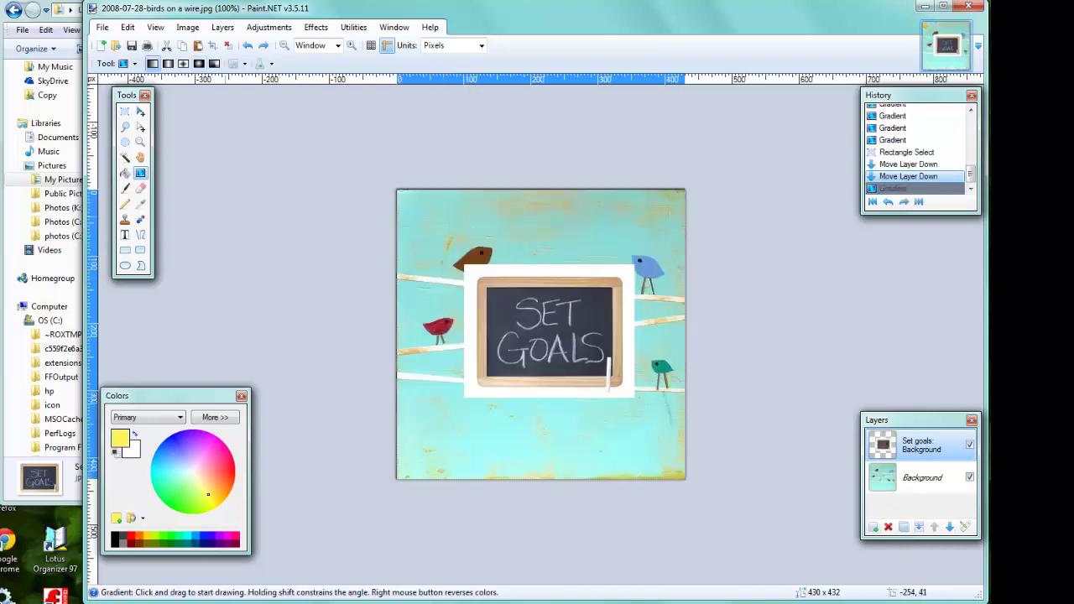
- Try a diagonal linear transparency gradient with Normal Blending across the whole Set goals layer, and undo it
click(270, 66)
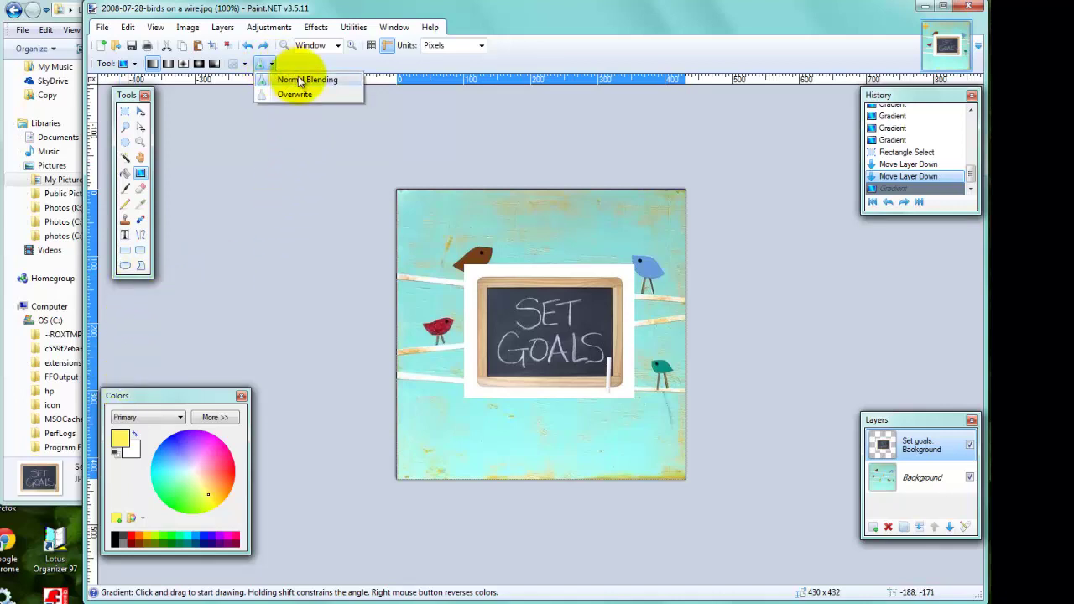
click(302, 81)
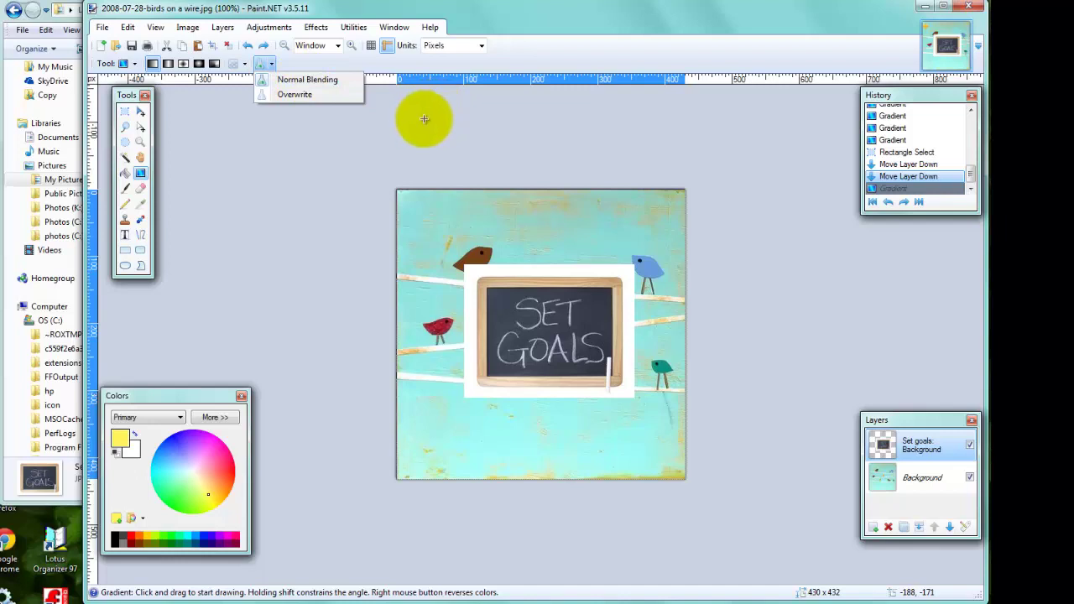
drag(425, 118, 424, 119)
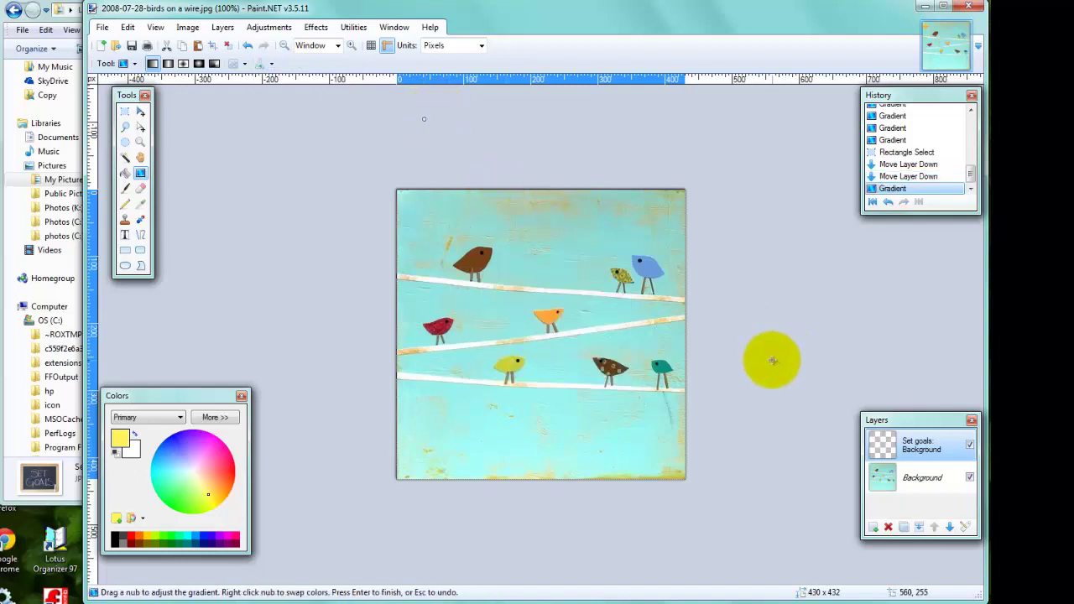
key(ctrl+z)
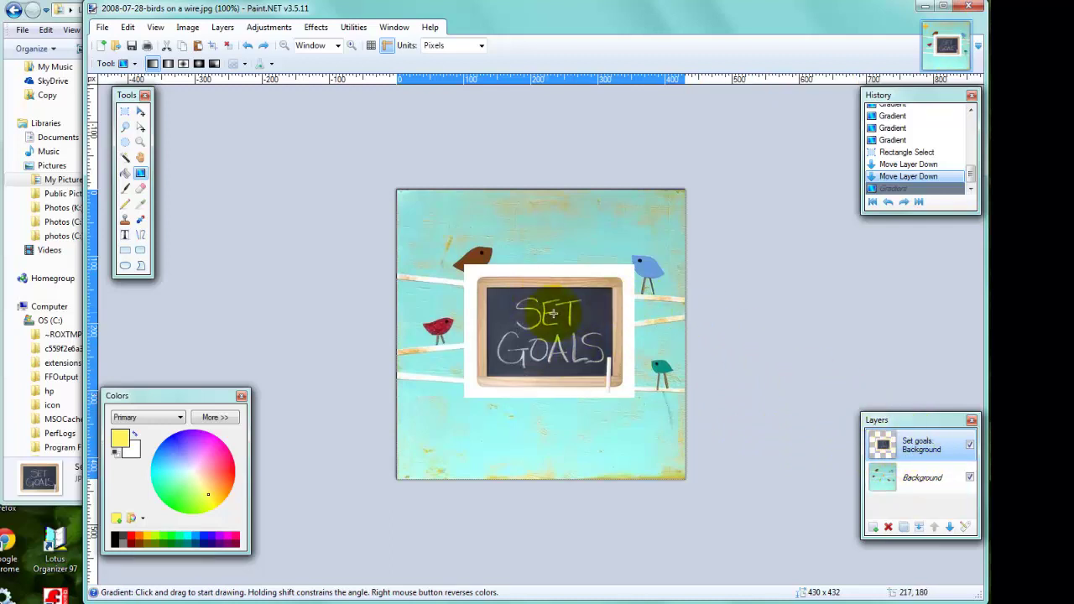
drag(335, 143, 784, 496)
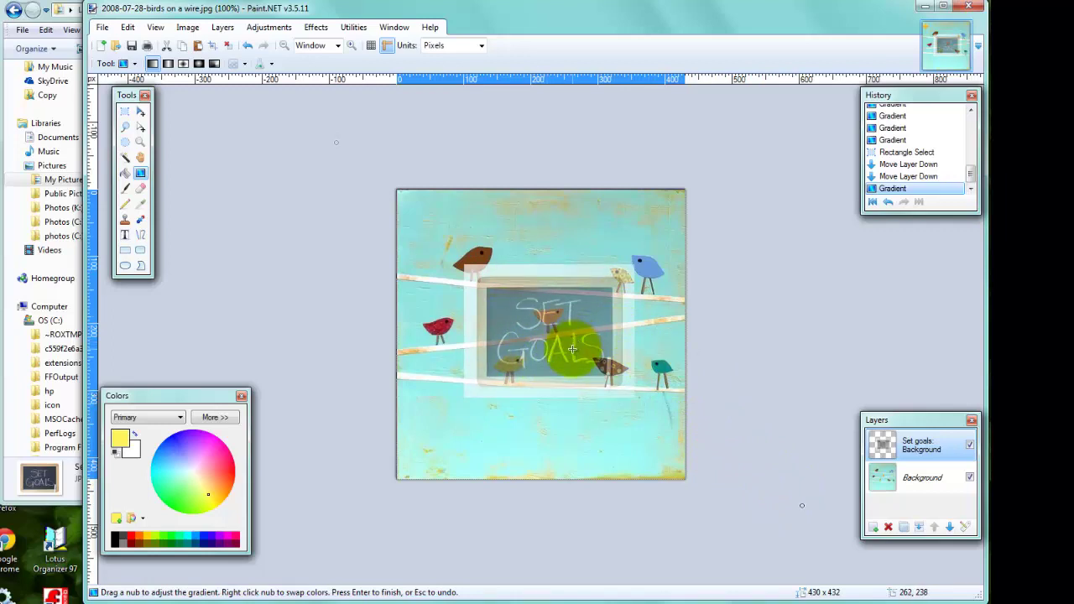
key(Escape)
- Try the same diagonal transparency gradient on the Background layer and undo it
click(917, 480)
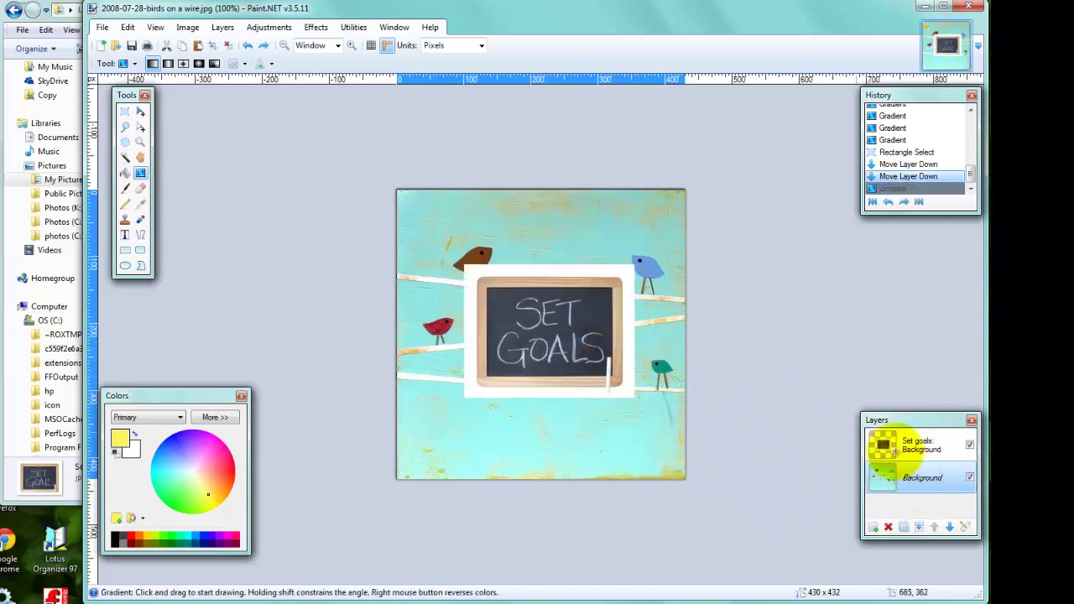
drag(373, 157, 769, 505)
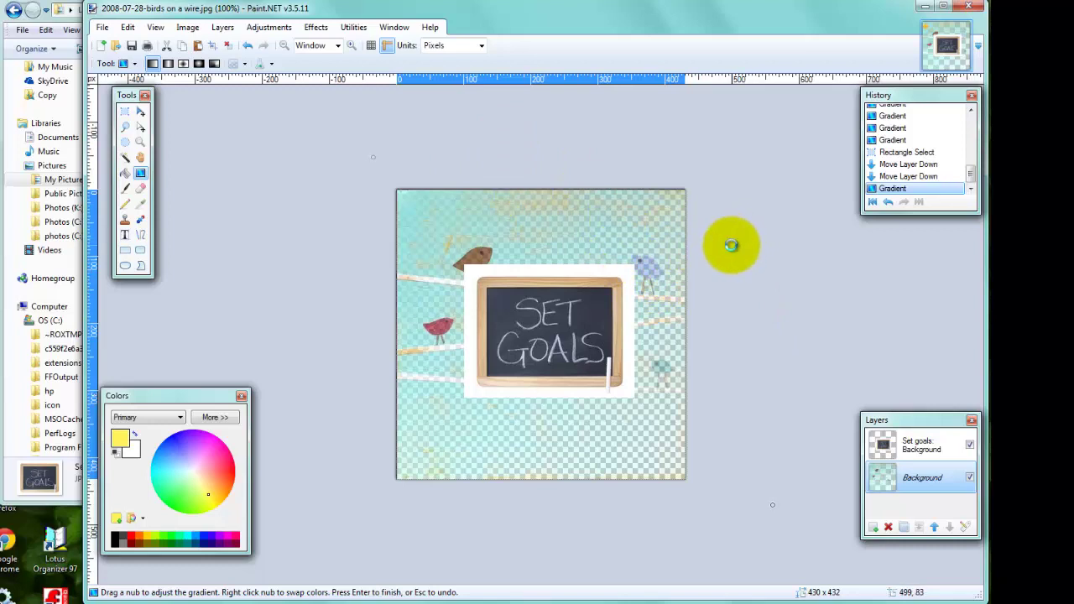
key(Escape)
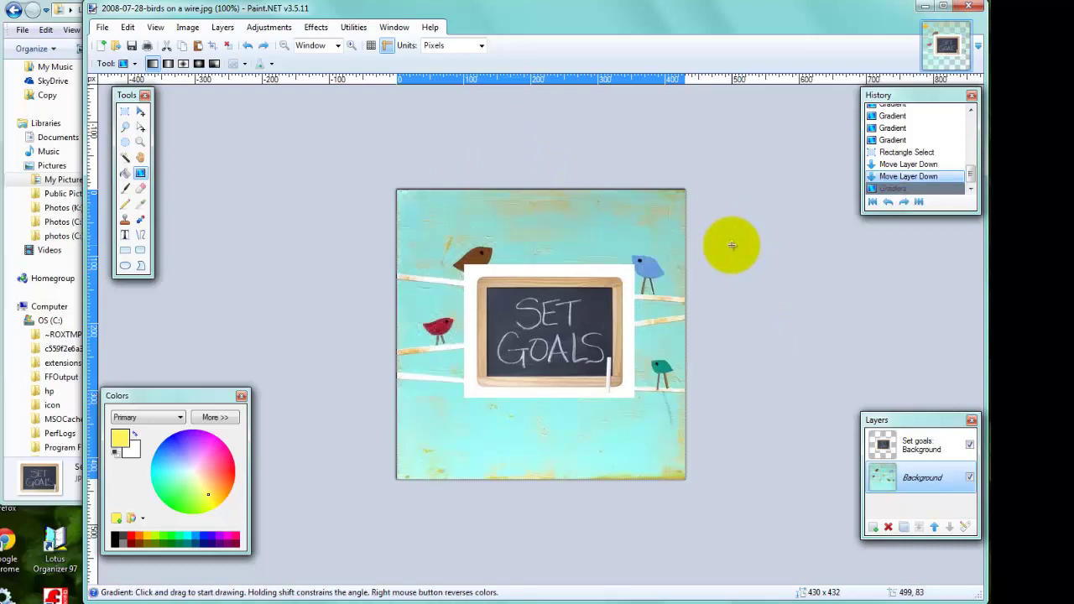
- Set the gradient blending mode to Overwrite and make the Set goals layer active
click(271, 65)
click(292, 93)
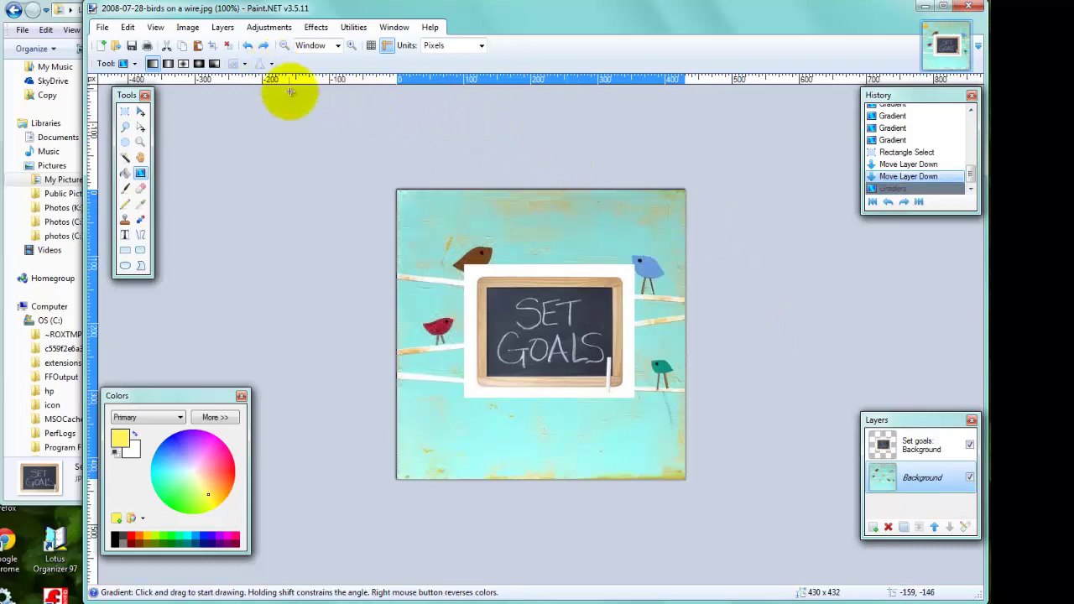
click(929, 445)
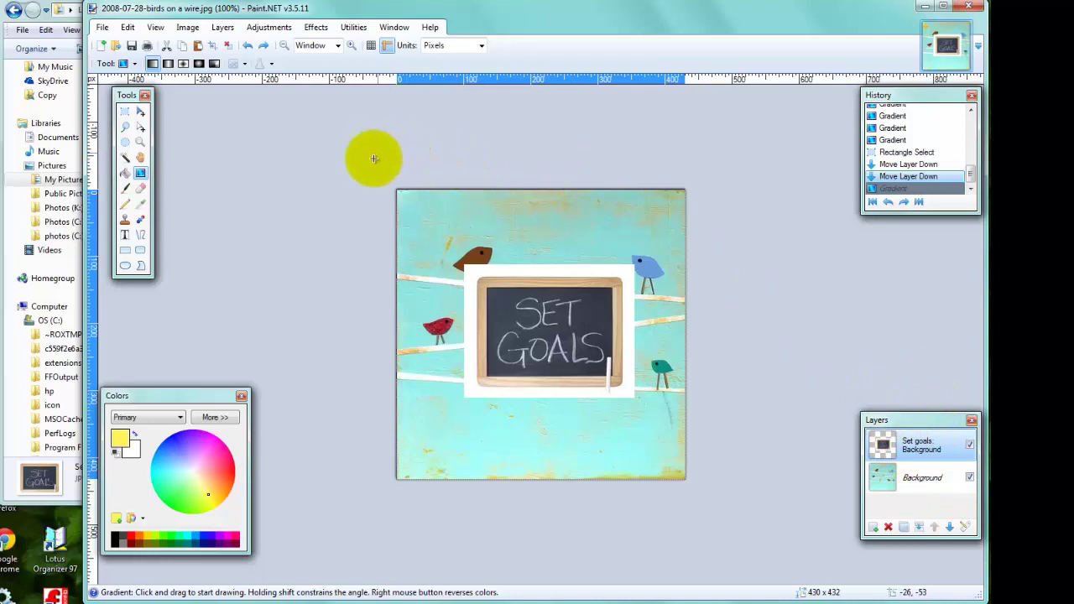
- Try a diagonal transparency gradient in Overwrite mode on the Set goals layer, then on the Background layer, undoing each one
drag(368, 161, 759, 505)
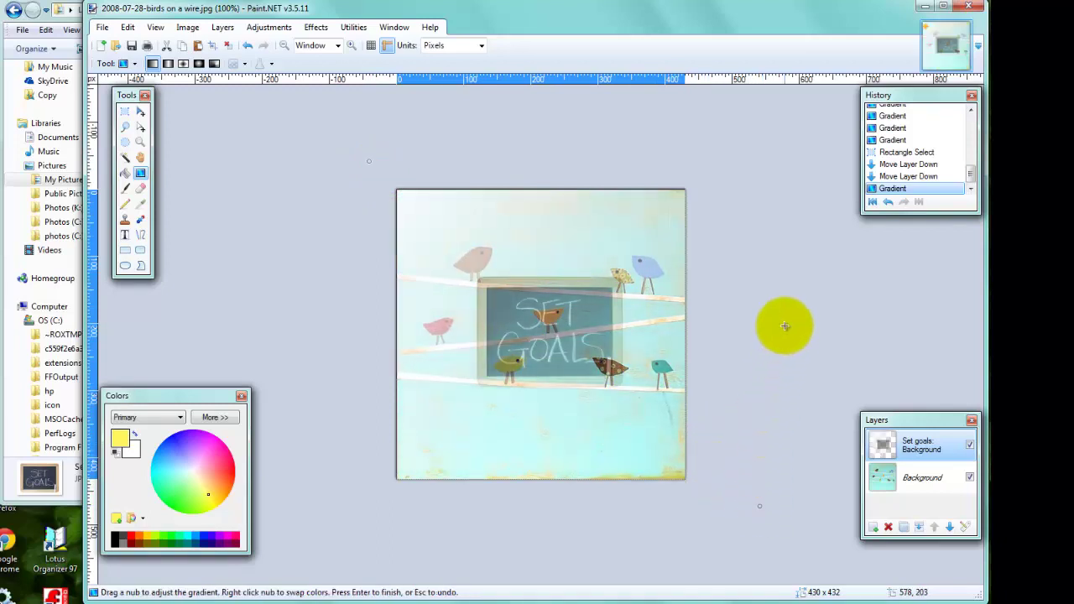
key(Escape)
click(930, 477)
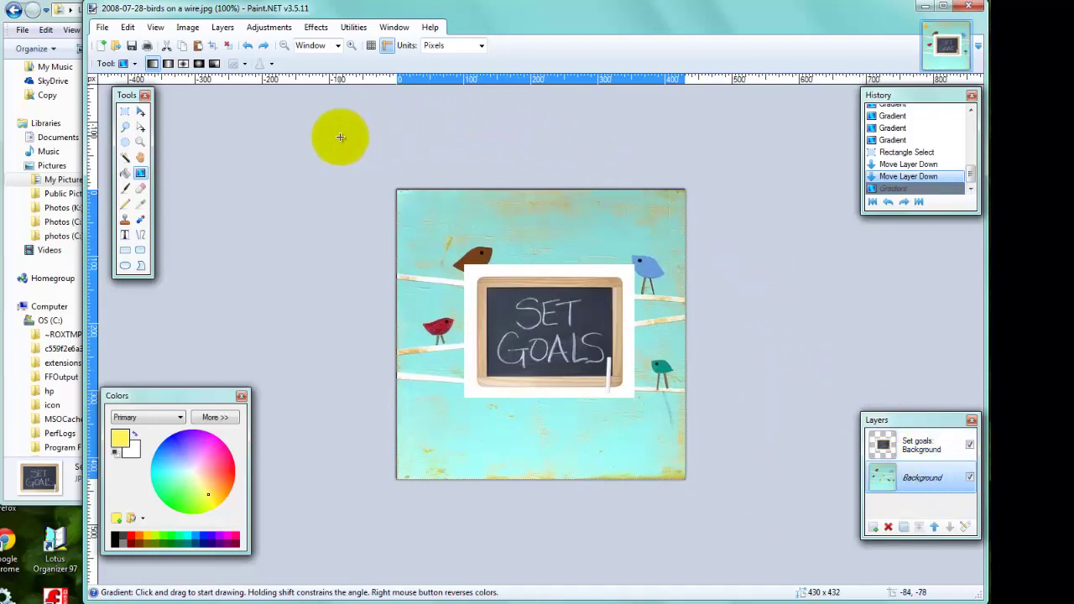
drag(340, 137, 824, 515)
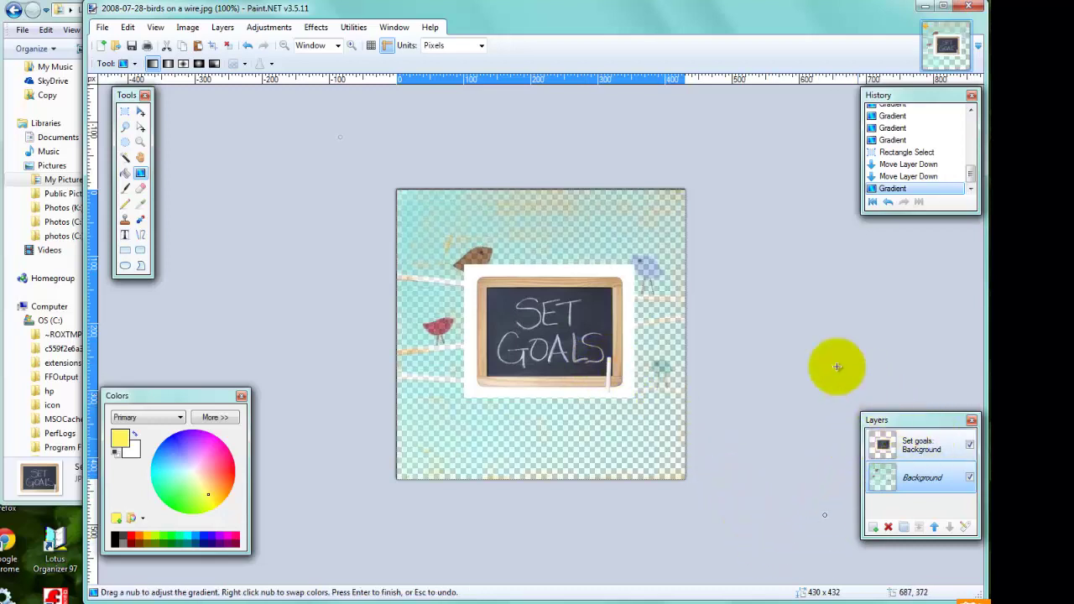
key(ctrl+z)
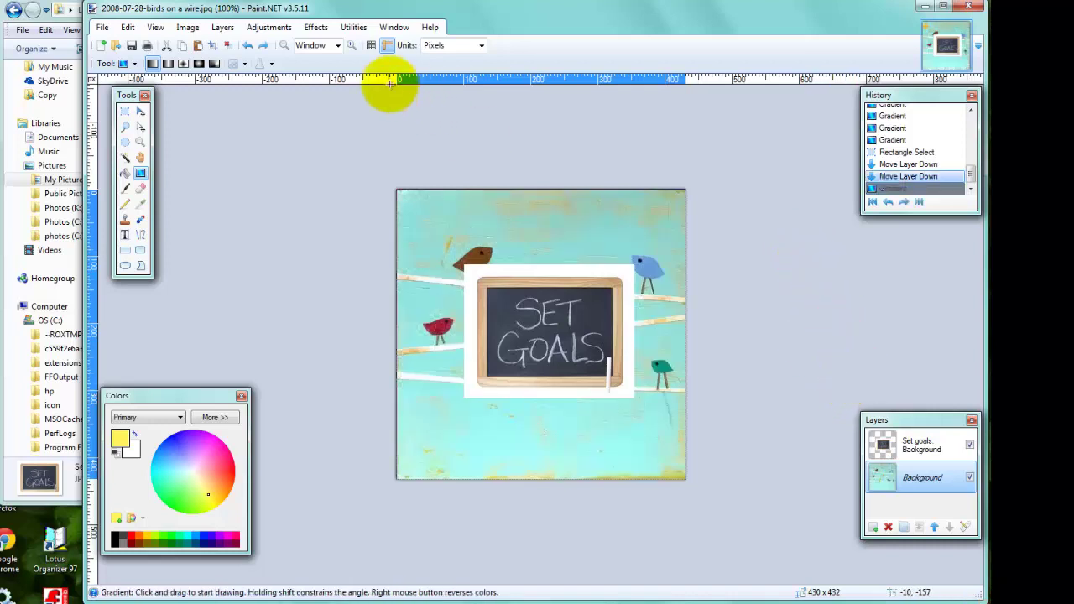
- Try a very short transparency gradient on the Background layer plus a long diagonal one on the Set goals layer, and undo both
click(270, 64)
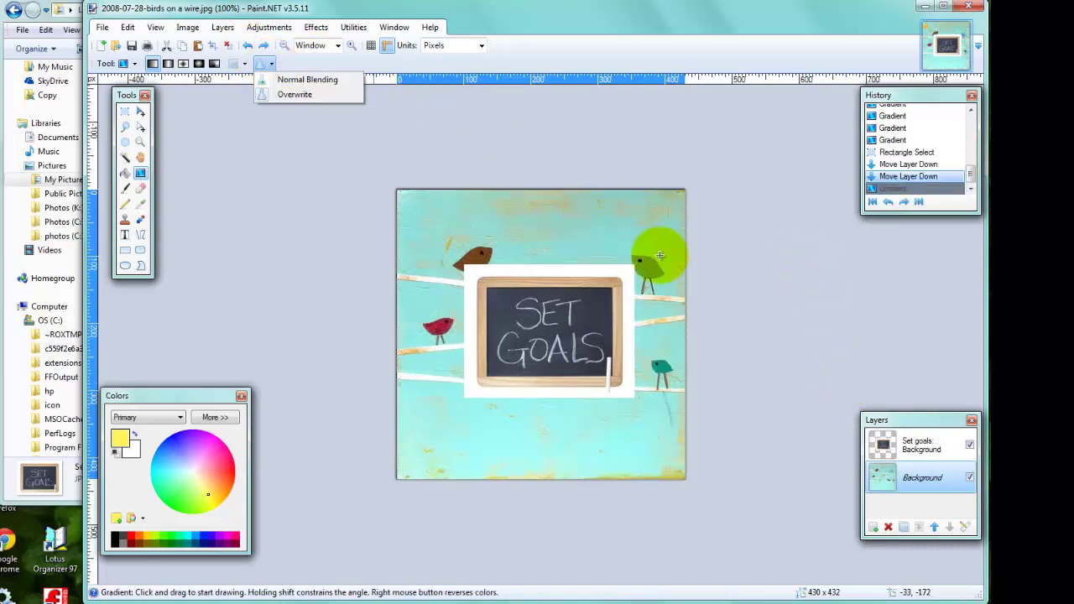
drag(789, 370, 792, 371)
click(910, 452)
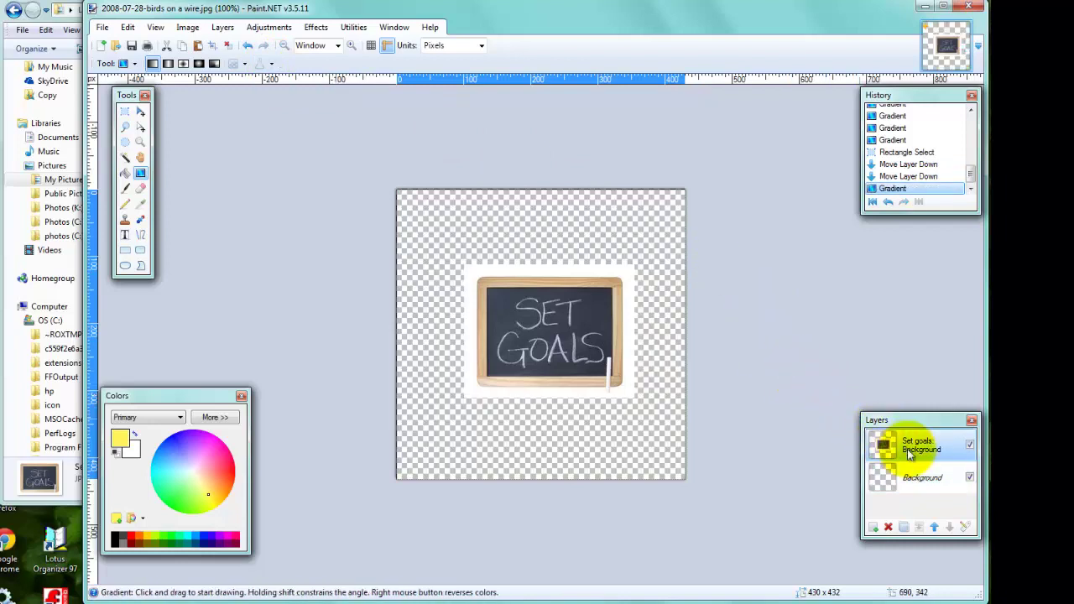
drag(293, 105, 778, 509)
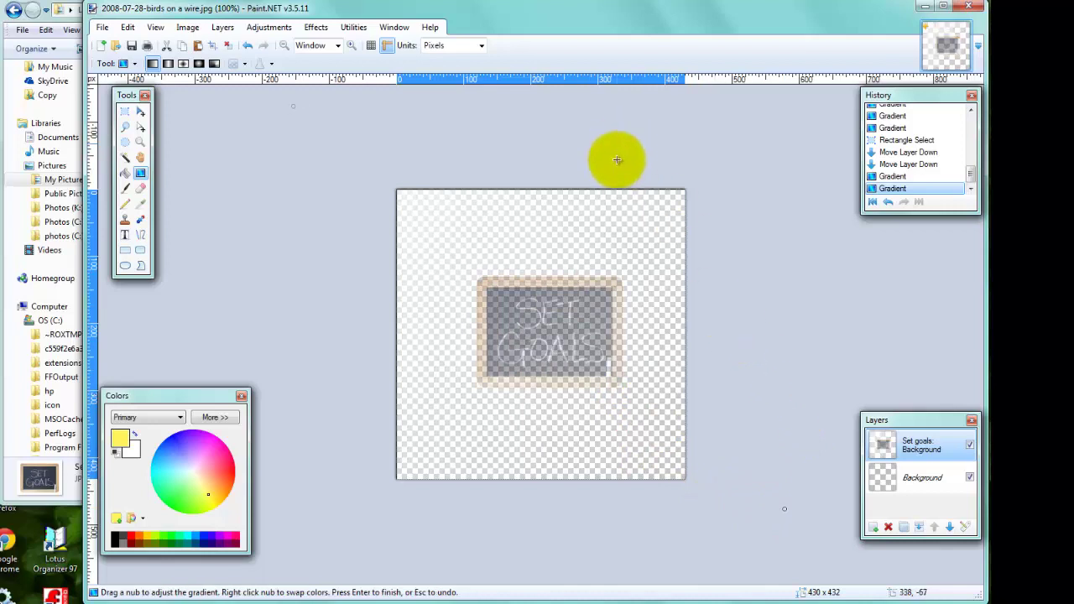
key(ctrl+z)
key(ctrl+z)
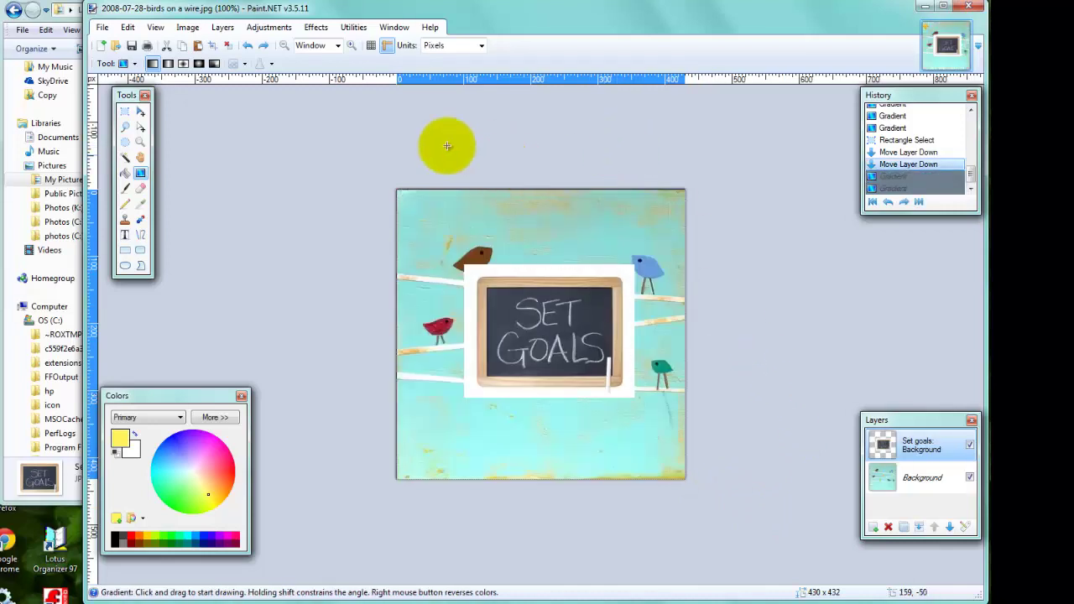
- Apply a diagonal transparency gradient across the whole Set goals layer, running from beyond its upper-left corner to beyond its lower-right
drag(354, 143, 770, 468)
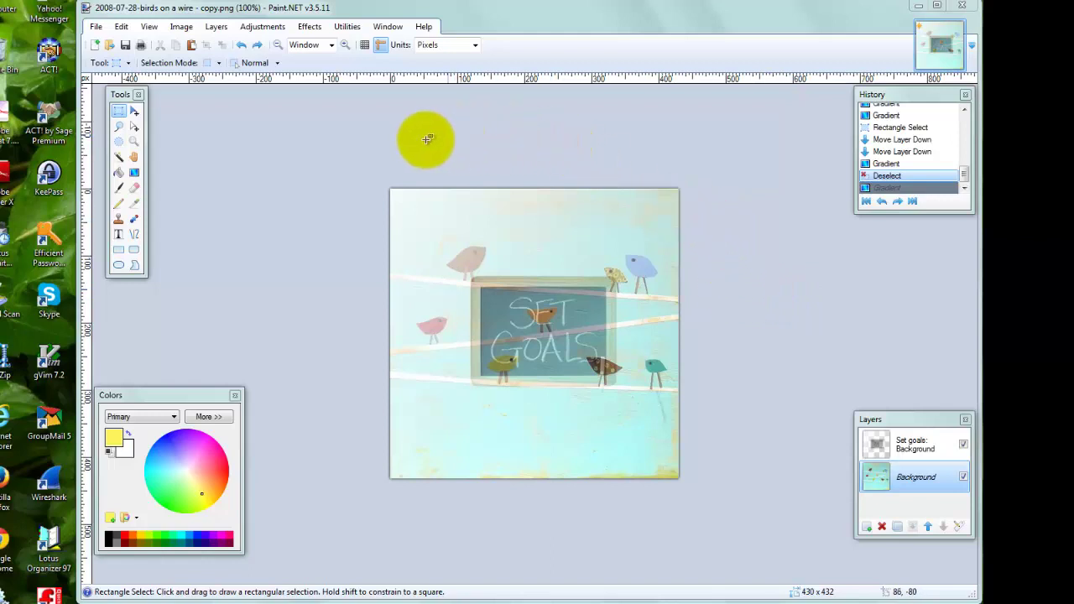
- Save the blended picture as the flattened 32-bit PNG "2008-07-28-birds on a wire - copy.png" in the Pictures library
click(96, 26)
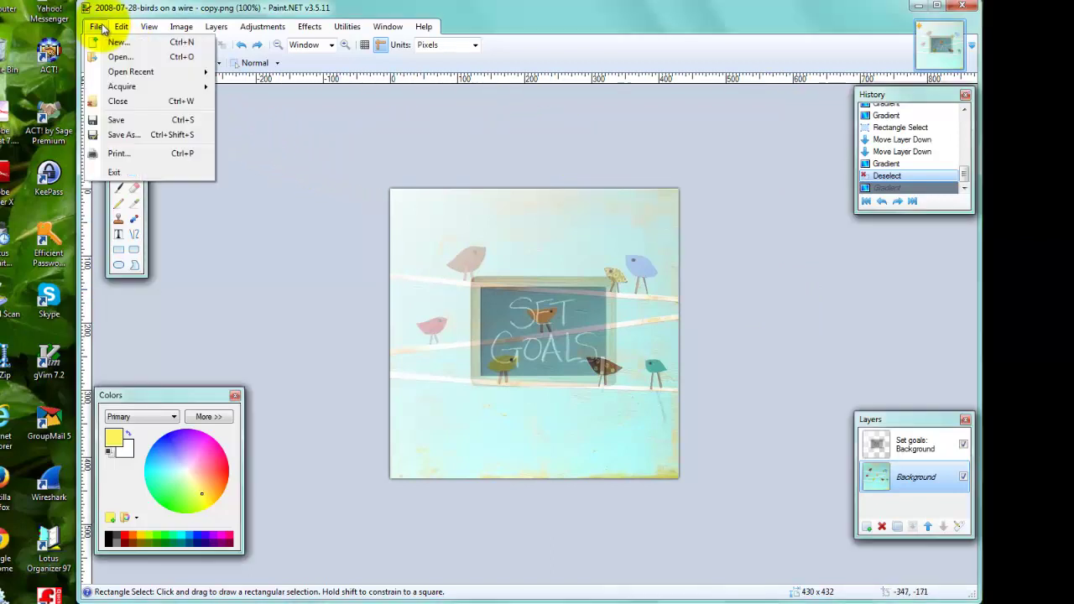
click(138, 135)
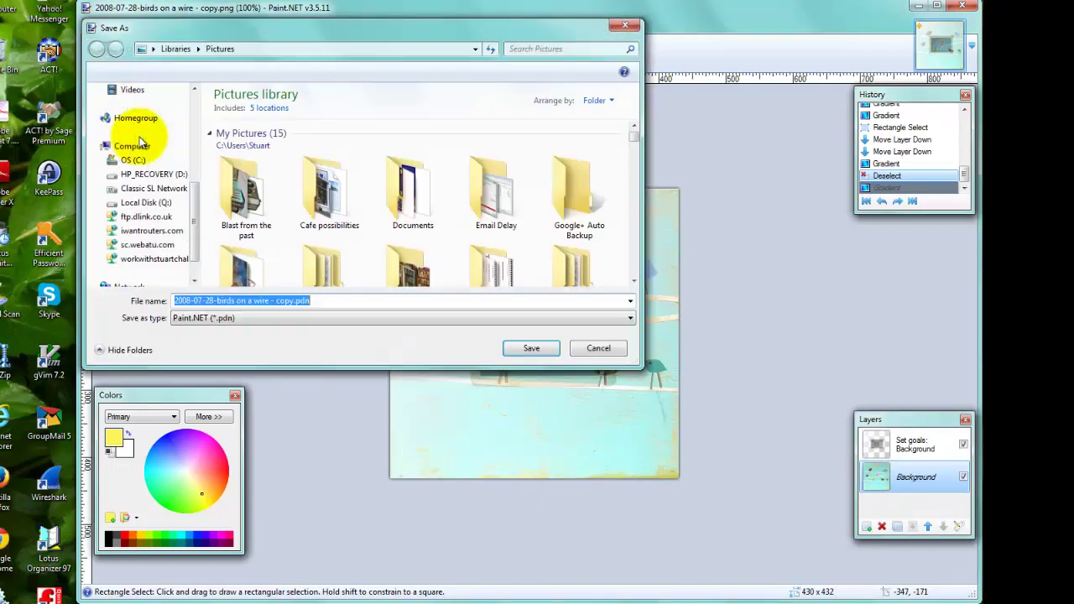
click(260, 318)
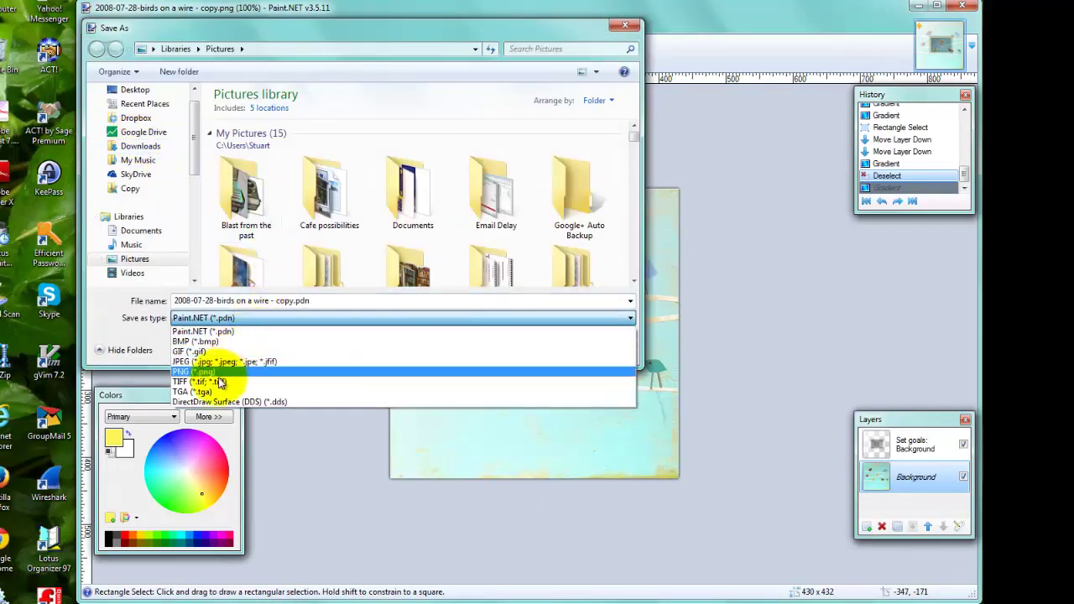
click(188, 374)
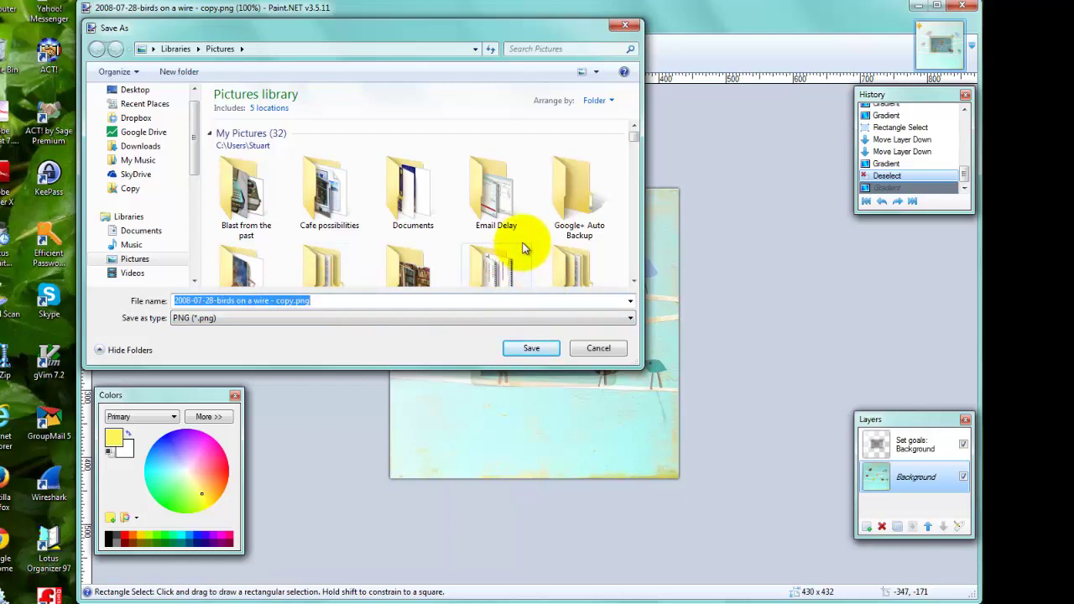
click(540, 356)
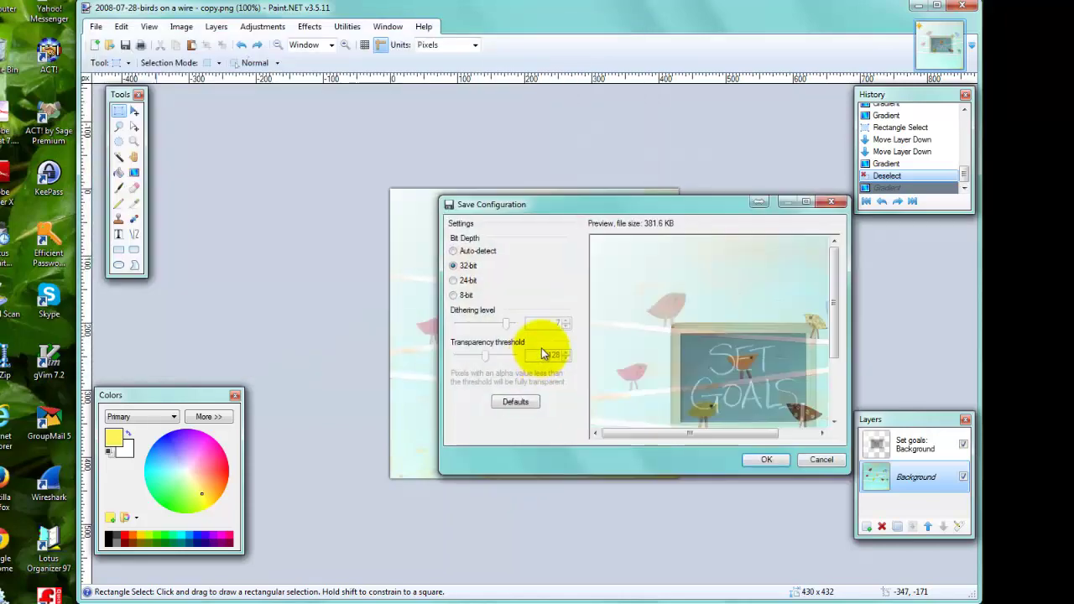
click(452, 266)
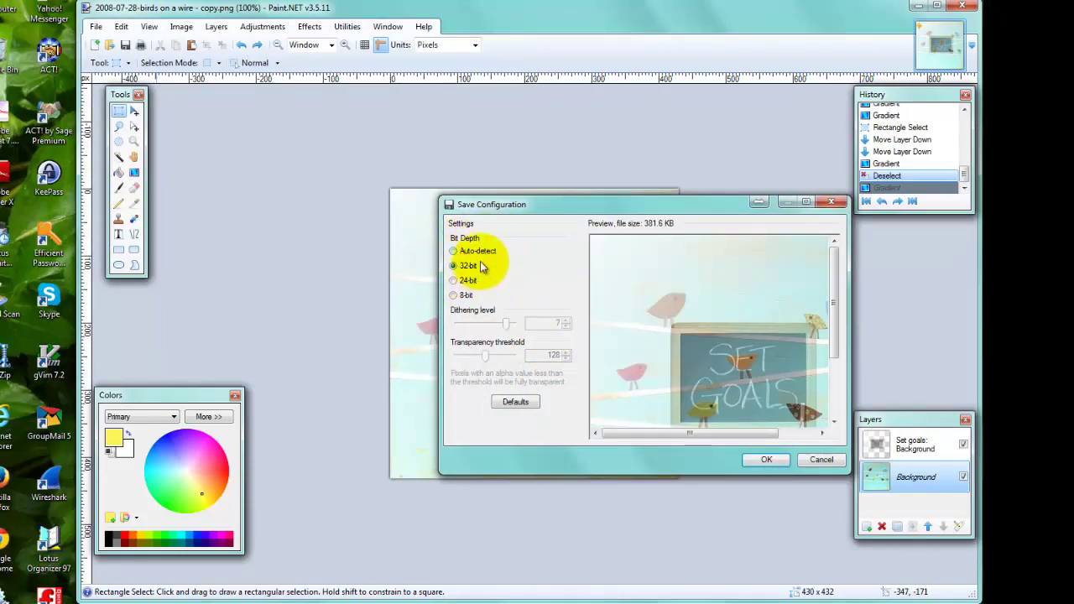
click(765, 459)
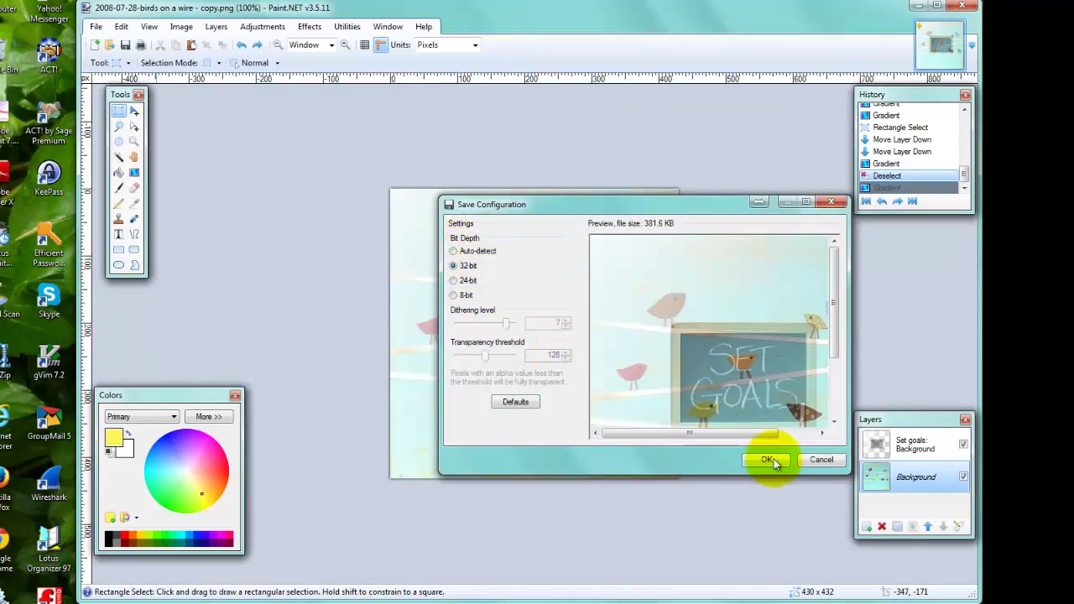
click(773, 460)
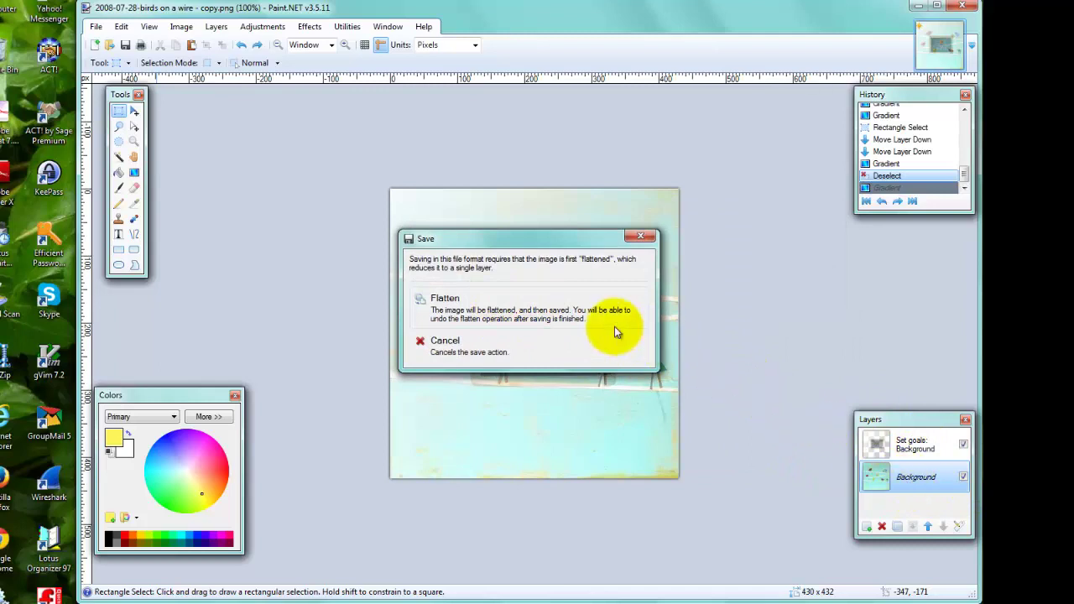
click(510, 297)
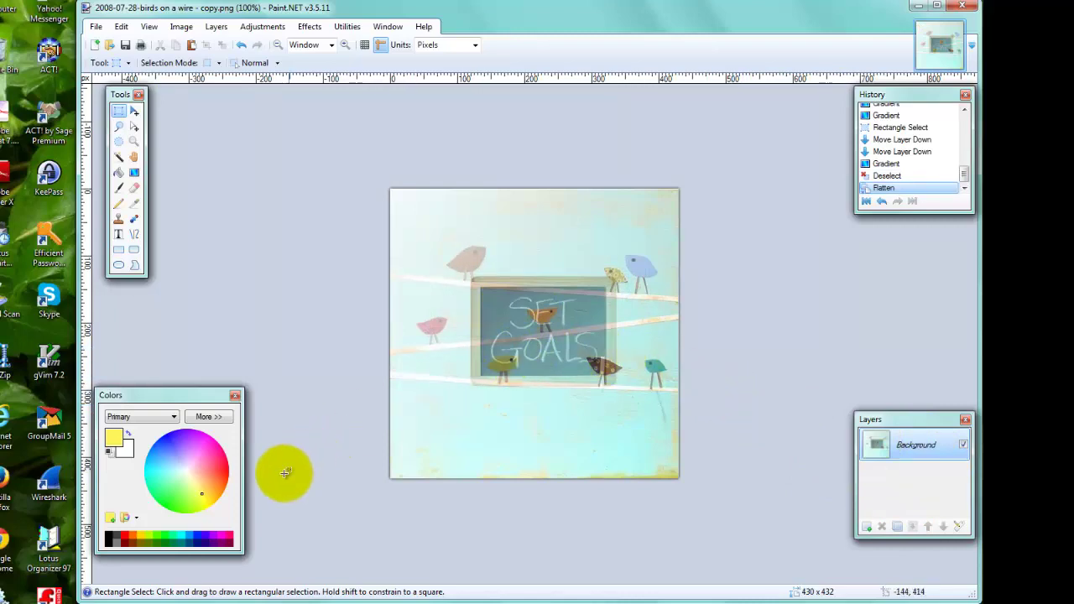
- Switch to the My Pictures folder in Windows Explorer, view "2008-07-28-birds on a wire - copy.png", and close the viewer
click(50, 600)
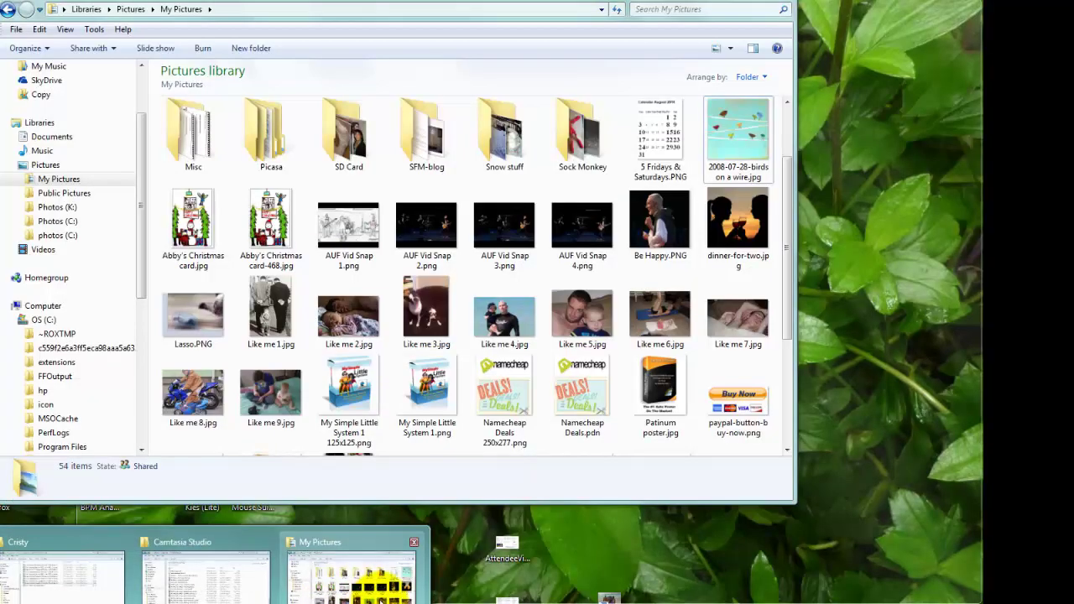
click(381, 587)
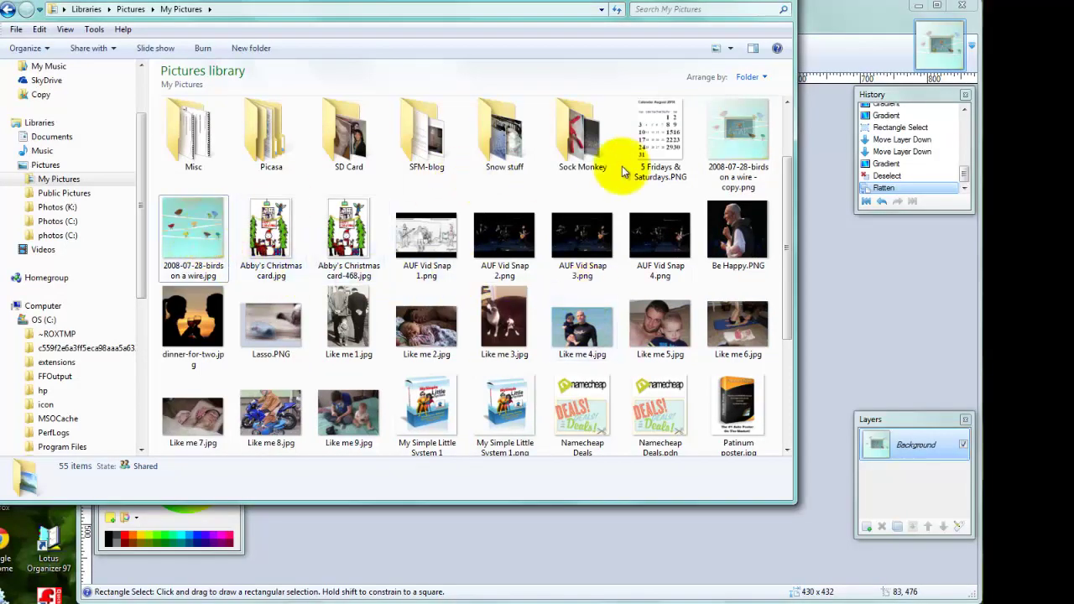
double_click(738, 134)
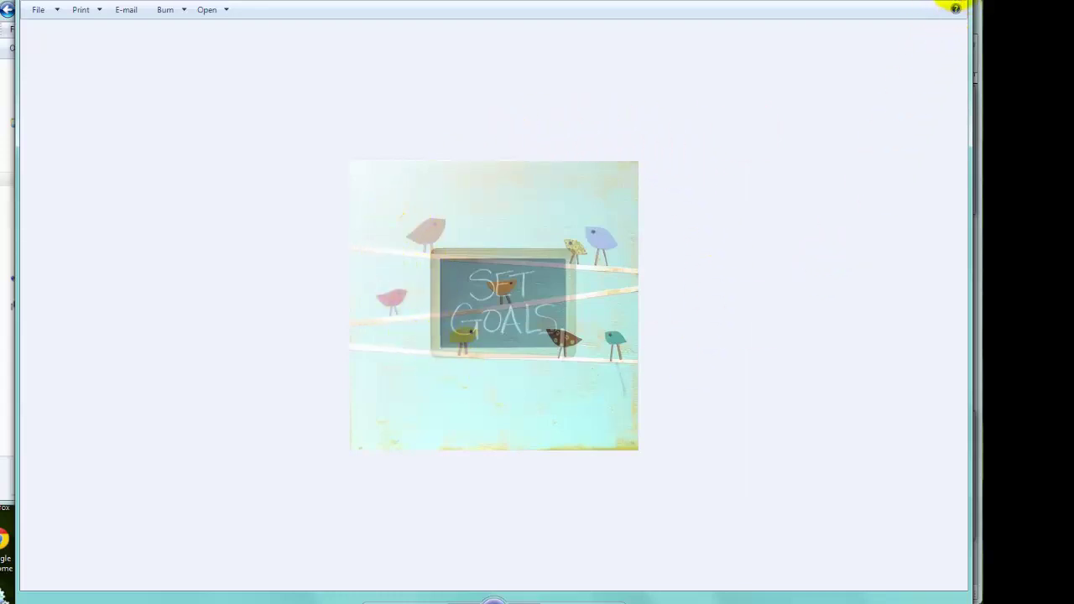
click(956, 7)
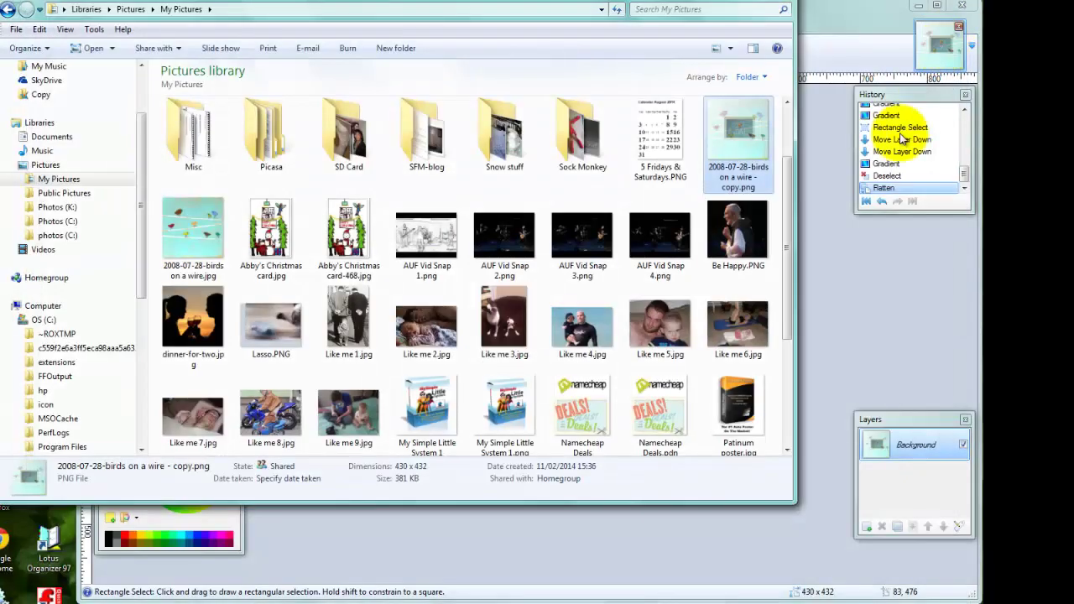
- Return to Paint.NET, undo the flattening to bring back the separate layers, and open the Save As dialog
click(864, 298)
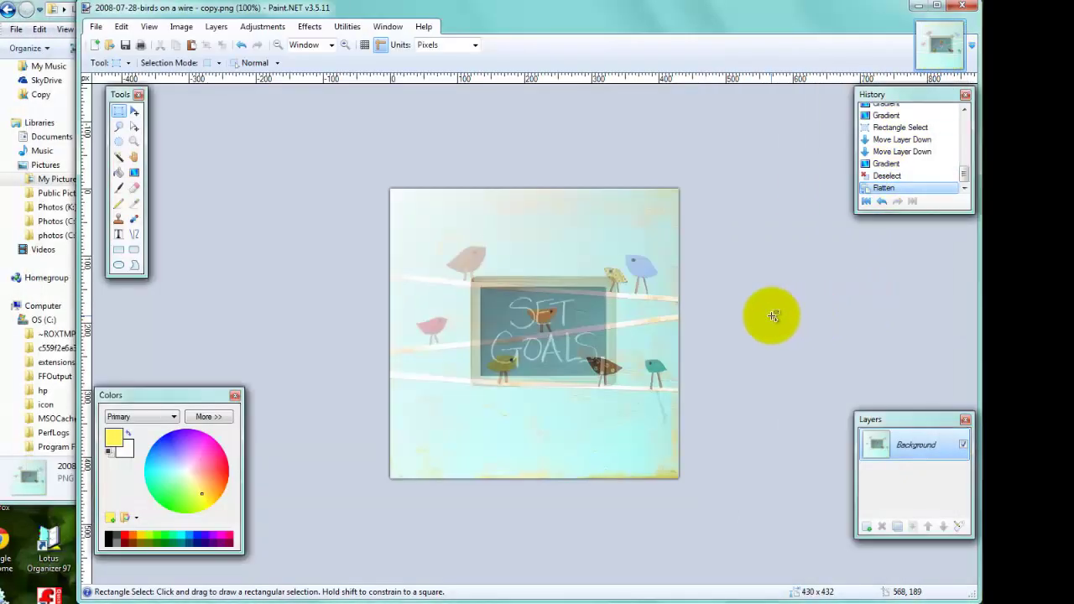
key(ctrl+z)
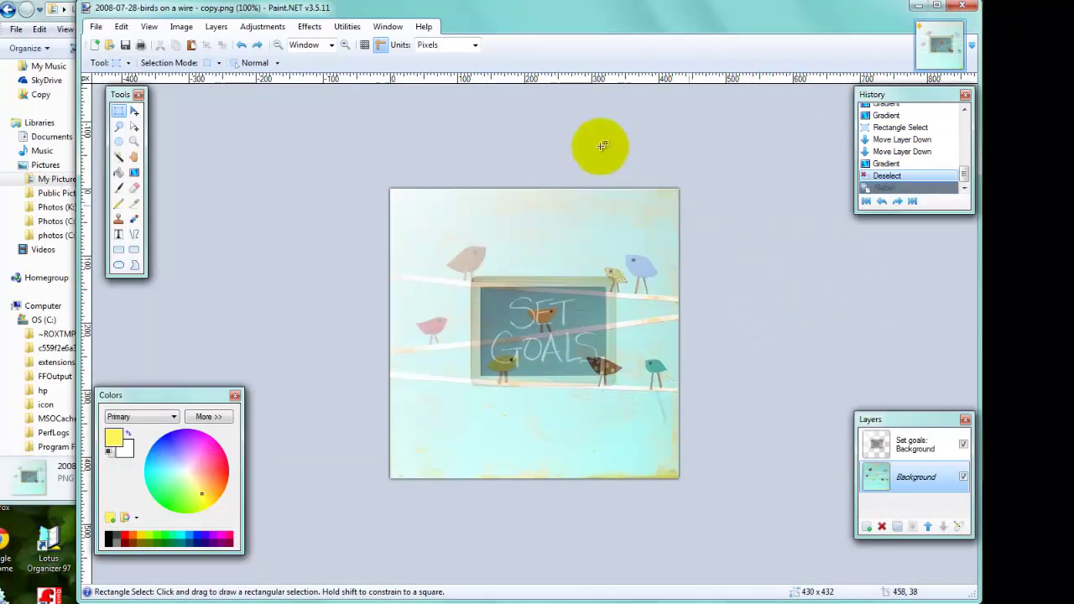
click(99, 27)
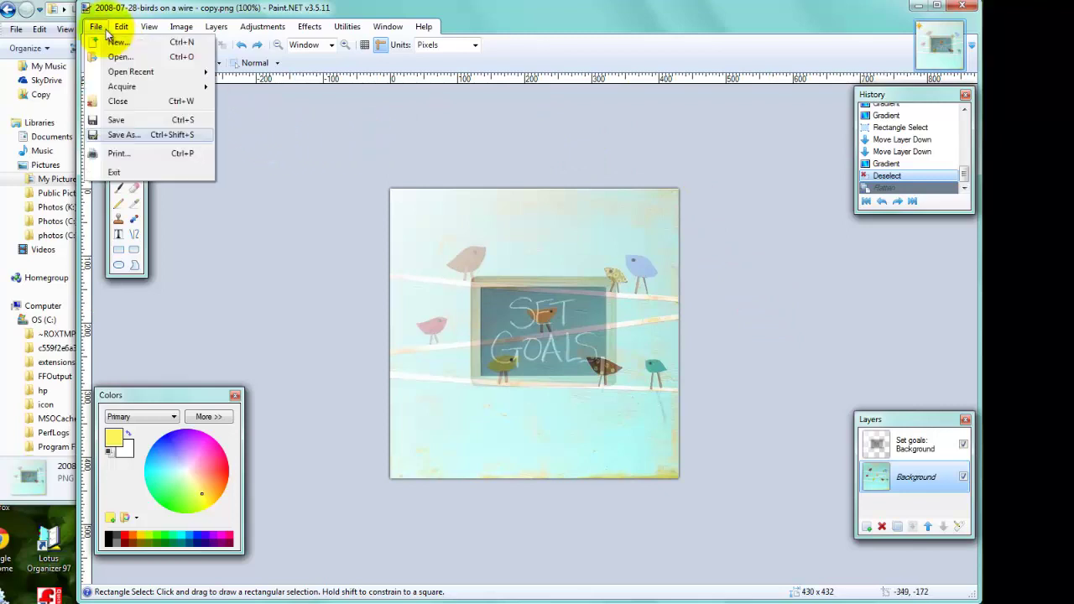
click(147, 135)
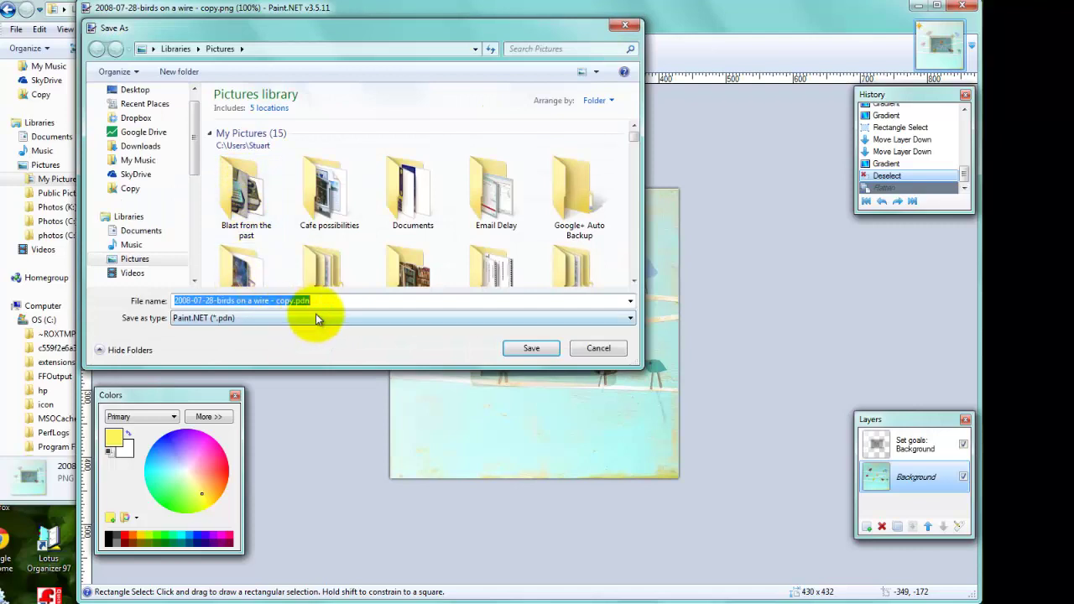